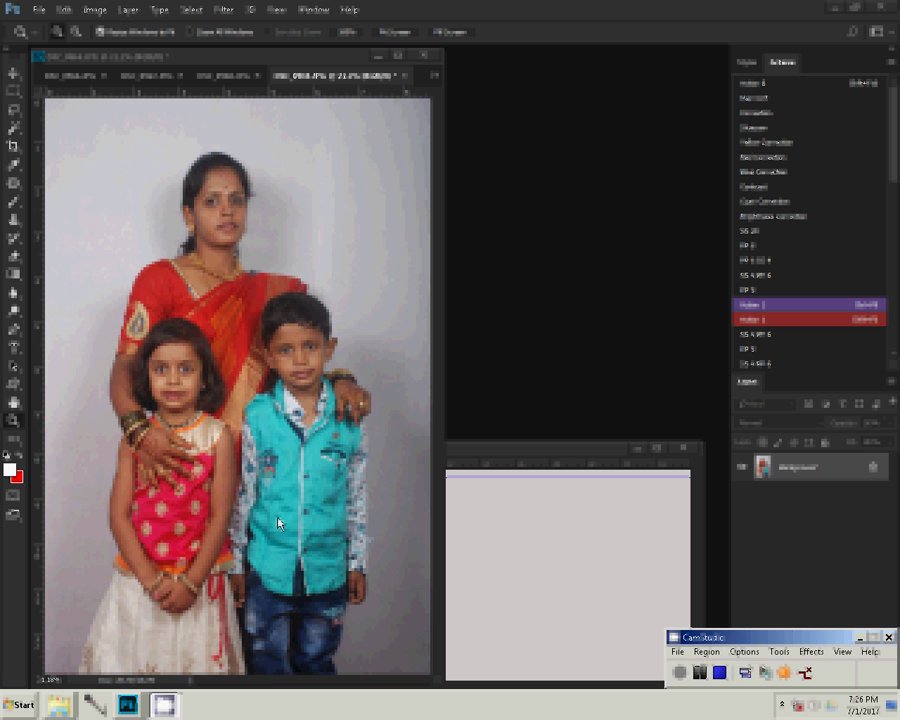
# Resize the family portrait to 8.64 in wide at 300 ppi and place it top-left in the print strip
pyautogui.click(92, 12)
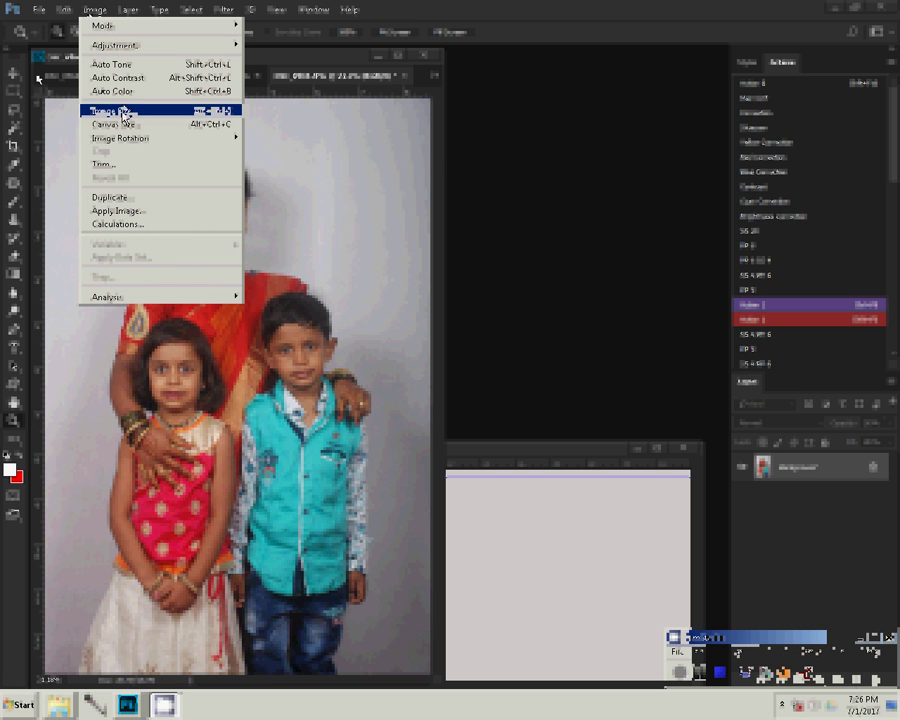
pyautogui.click(122, 112)
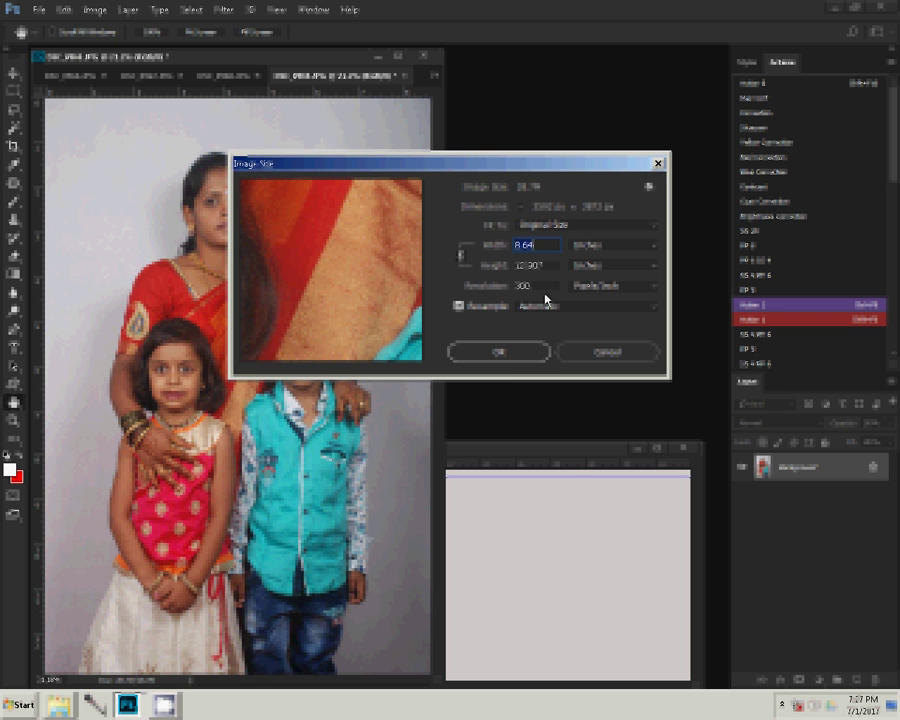
pyautogui.click(526, 353)
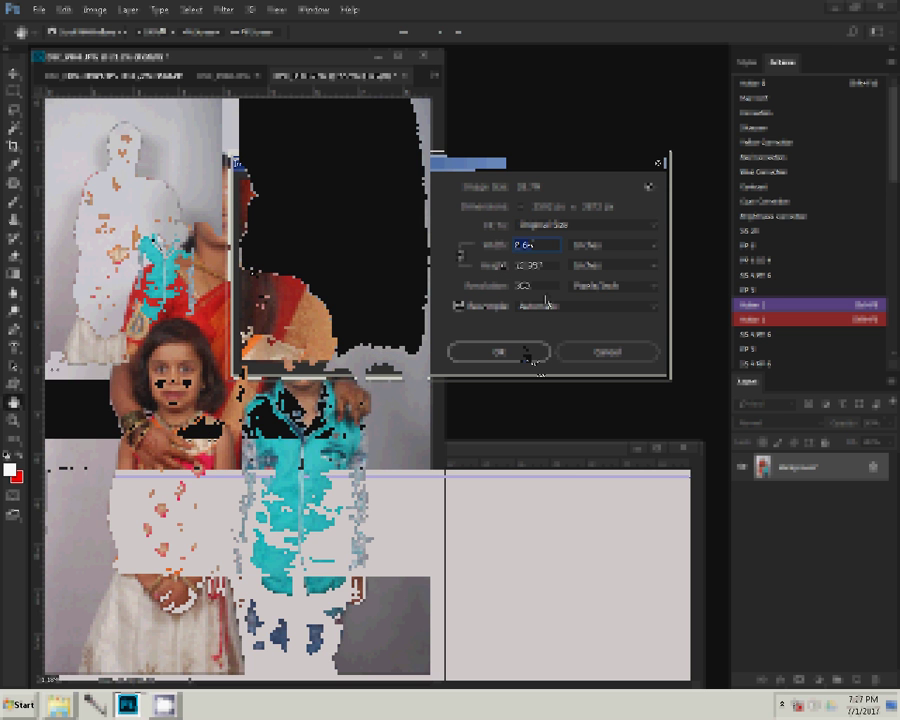
pyautogui.click(115, 680)
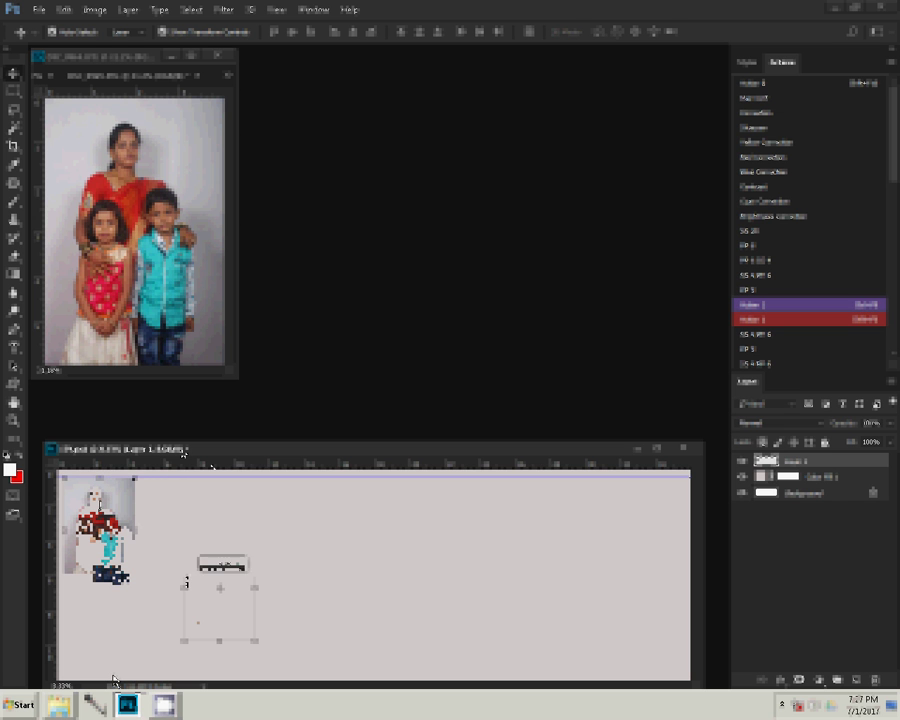
# Close the original DSC_0969 portrait without saving and bring up Image > Variables
pyautogui.click(198, 76)
pyautogui.click(455, 266)
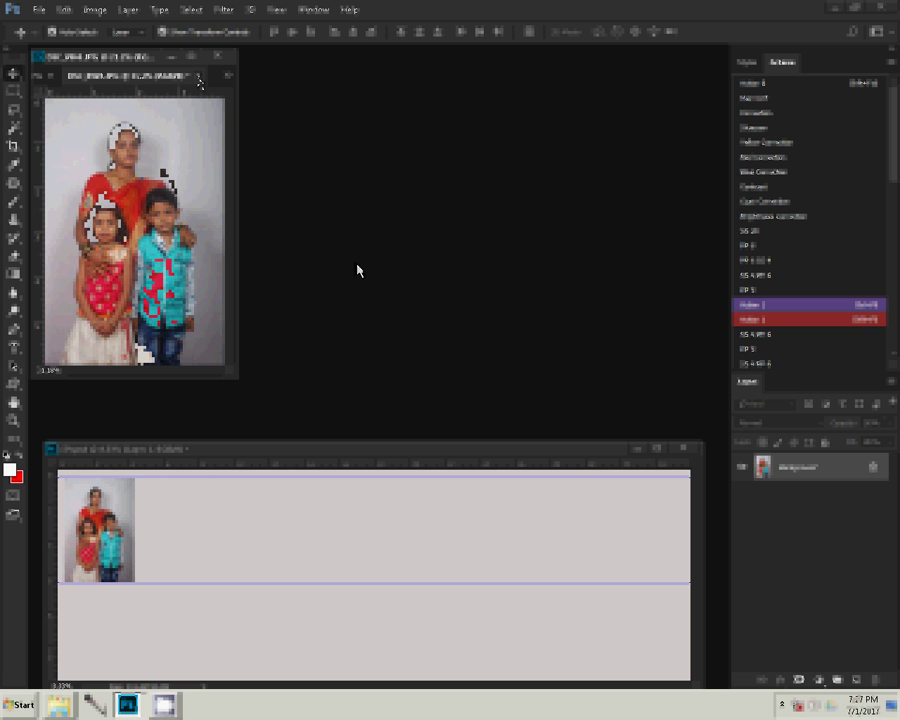
pyautogui.click(92, 11)
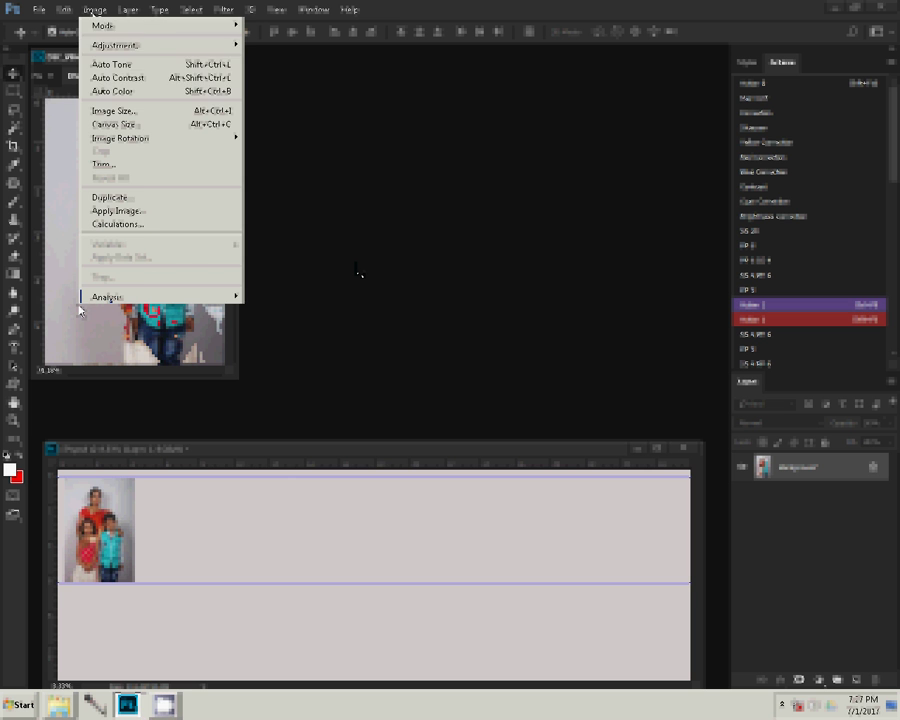
pyautogui.click(79, 310)
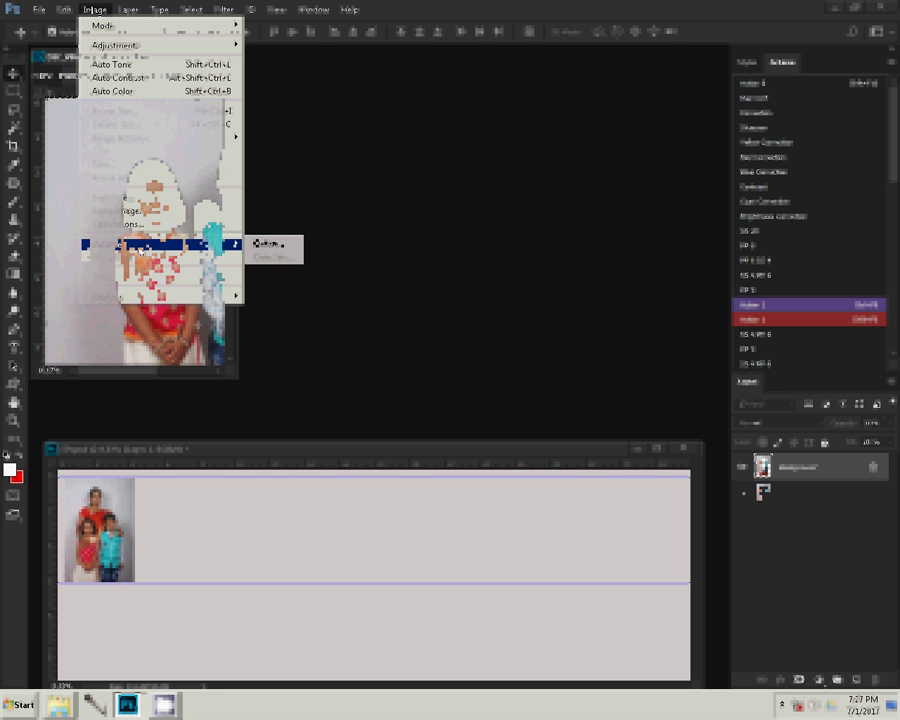
# Make Layer 1's visibility a variable and switch the Variables dialog to the Data Sets page
pyautogui.click(287, 247)
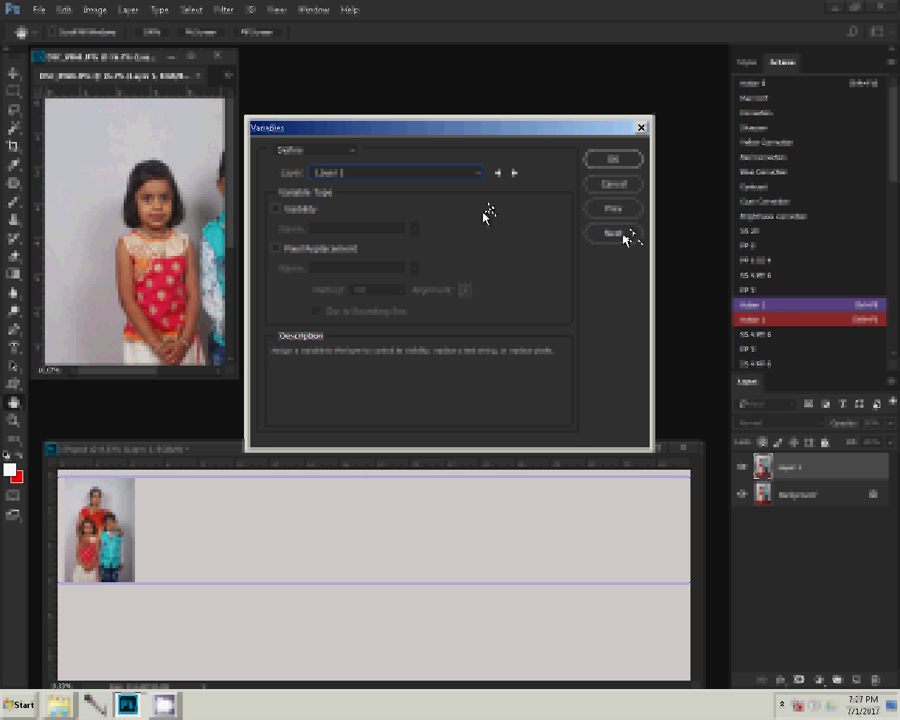
pyautogui.click(277, 210)
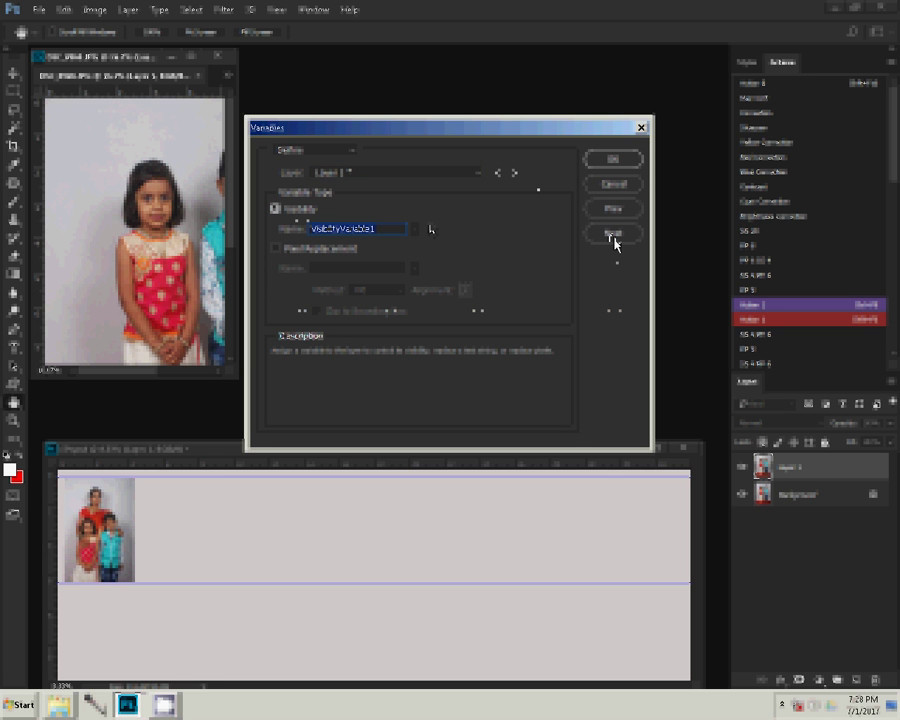
pyautogui.click(350, 155)
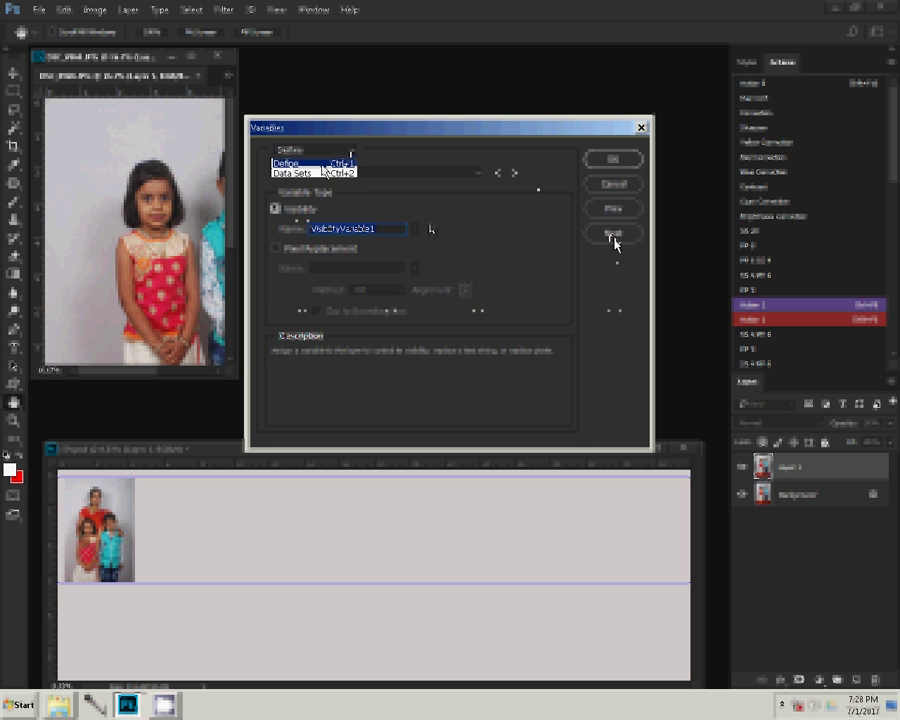
pyautogui.click(322, 164)
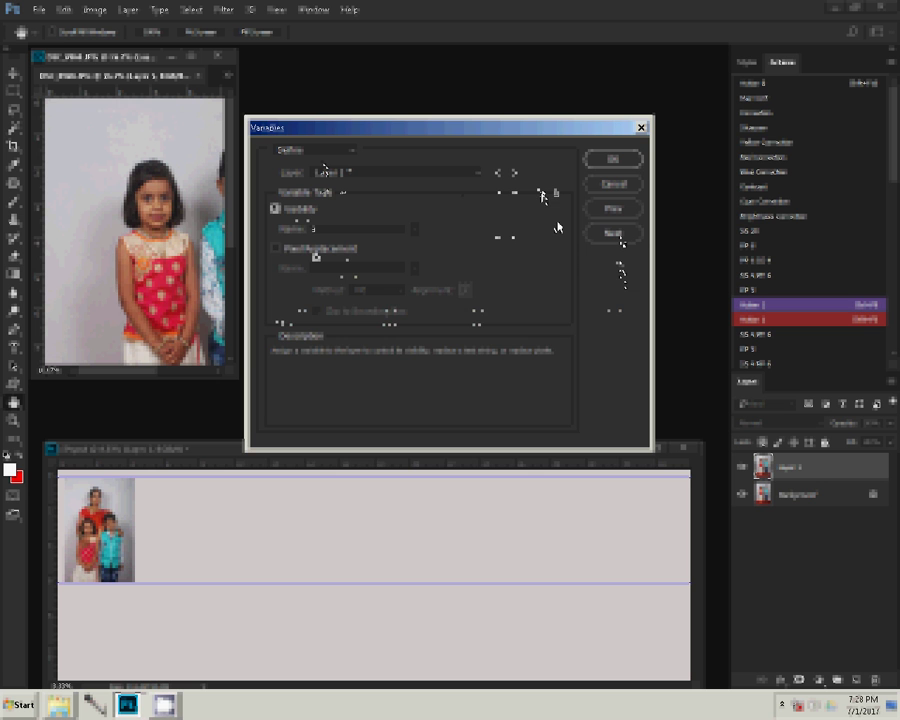
pyautogui.press('Down')
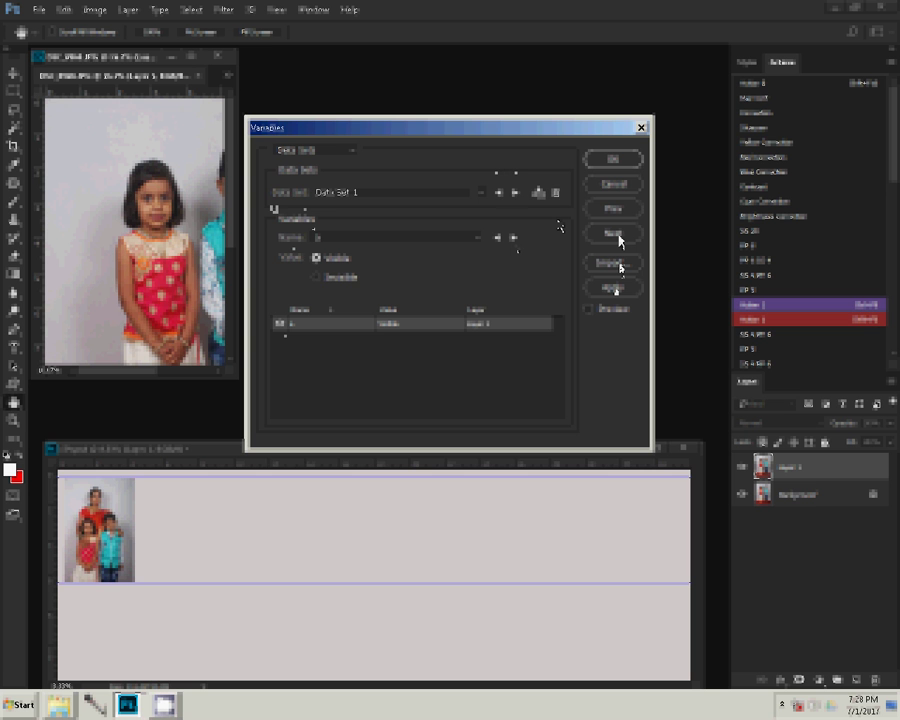
# Start importing a data set from a file, then cancel out of the import
pyautogui.click(619, 264)
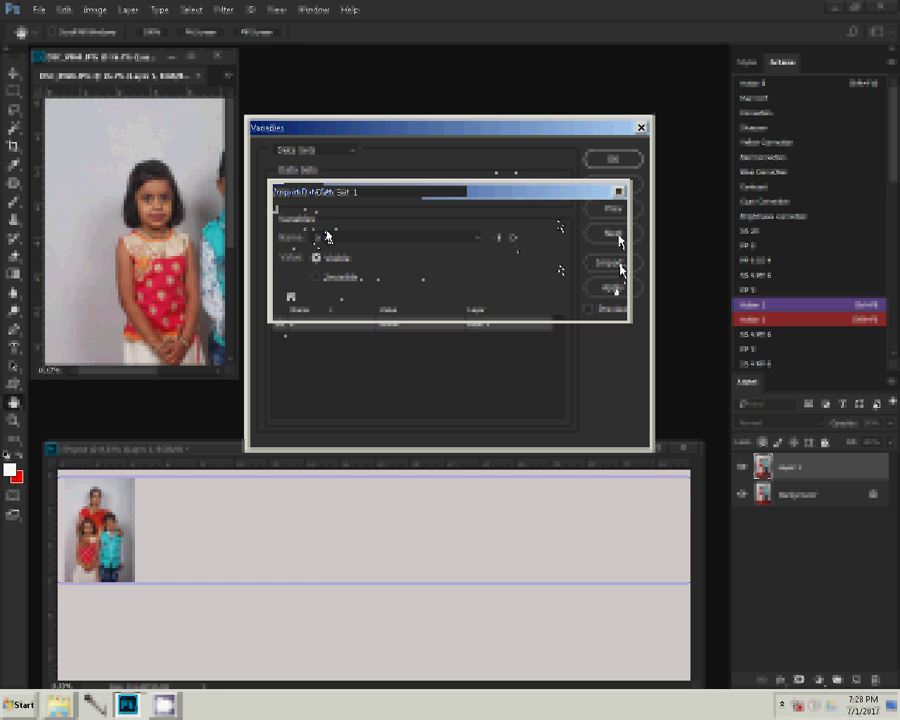
pyautogui.click(618, 237)
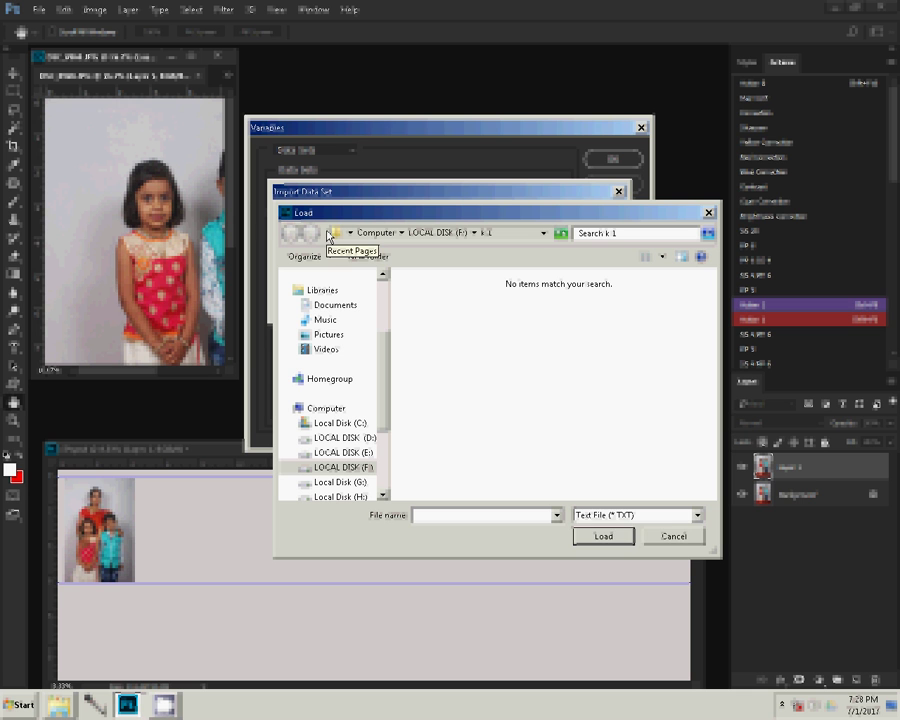
pyautogui.click(667, 518)
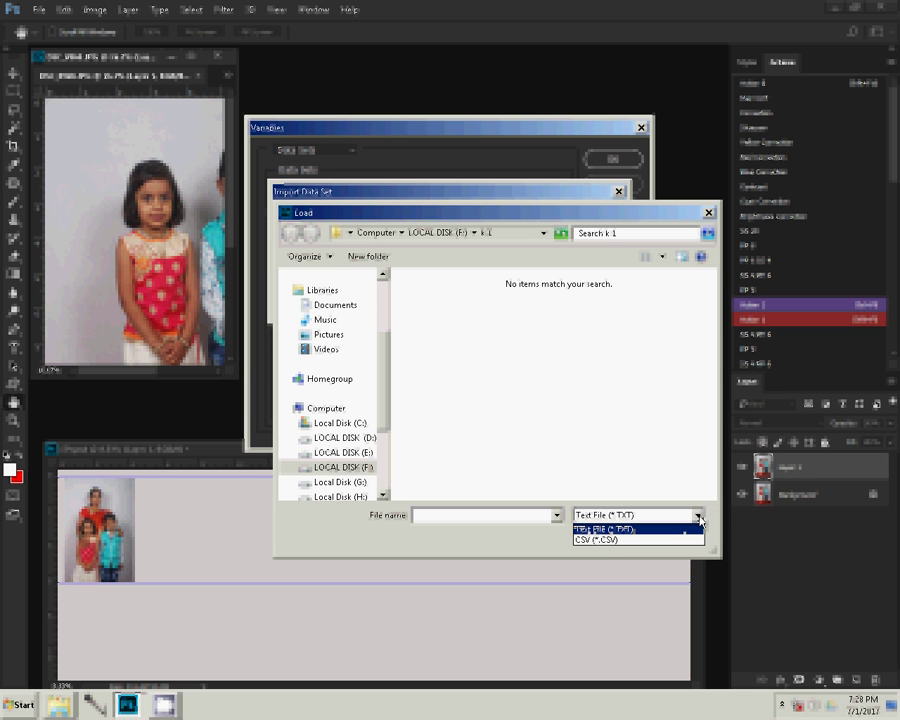
pyautogui.click(699, 520)
pyautogui.click(692, 538)
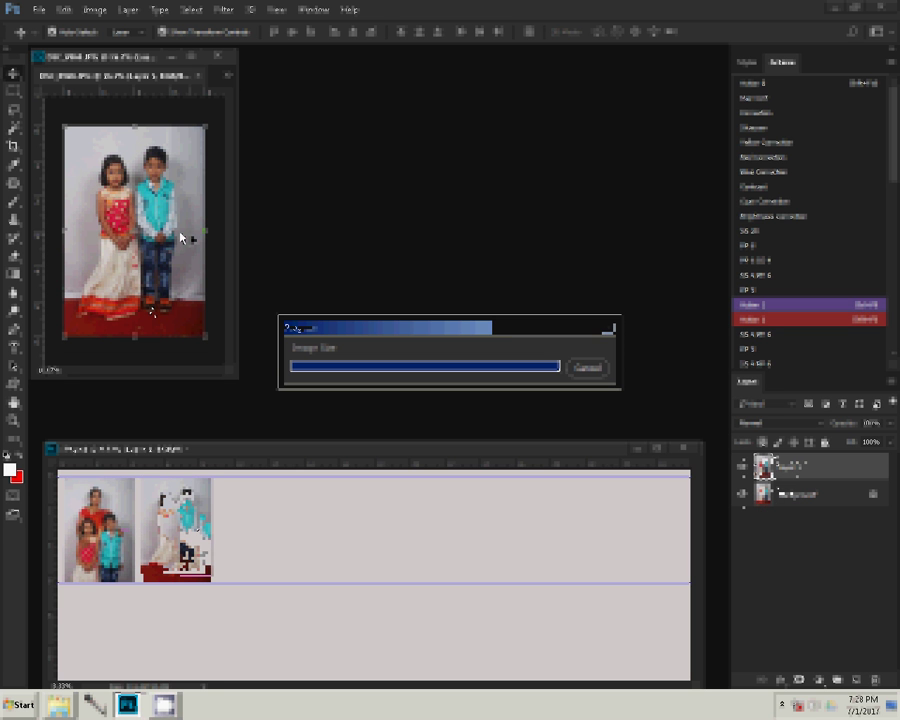
# Resize the two boy photos for the strip, closing the used originals without saving
pyautogui.click(451, 268)
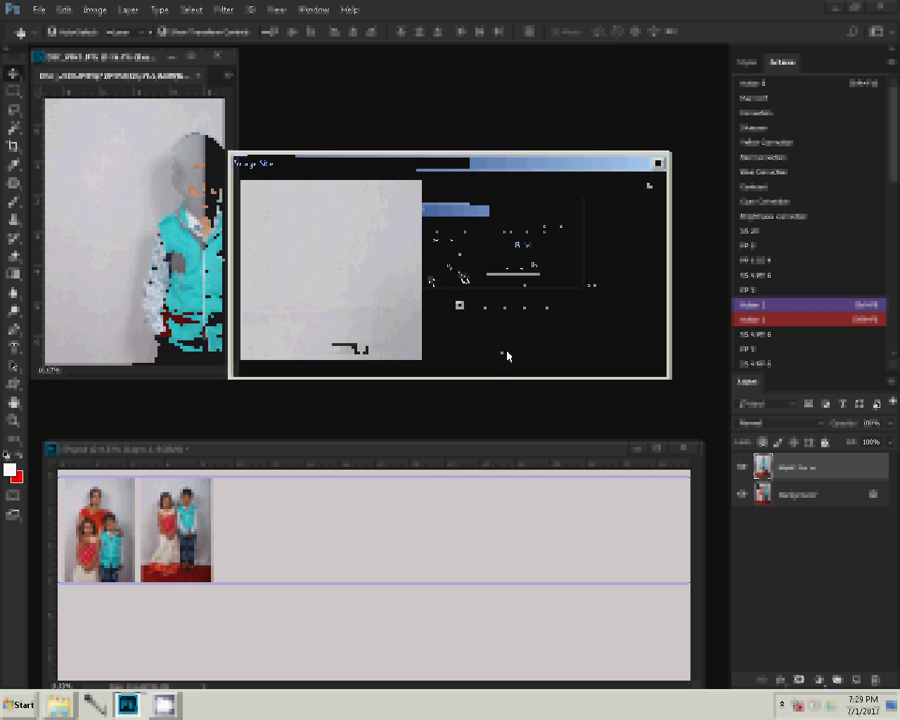
pyautogui.click(503, 352)
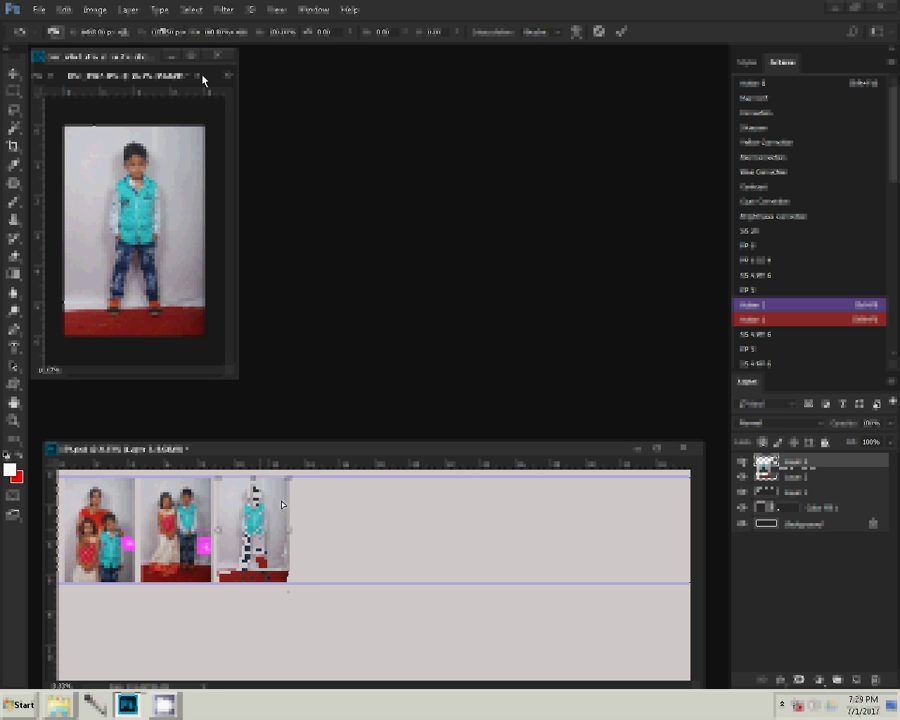
pyautogui.click(202, 75)
pyautogui.press('n')
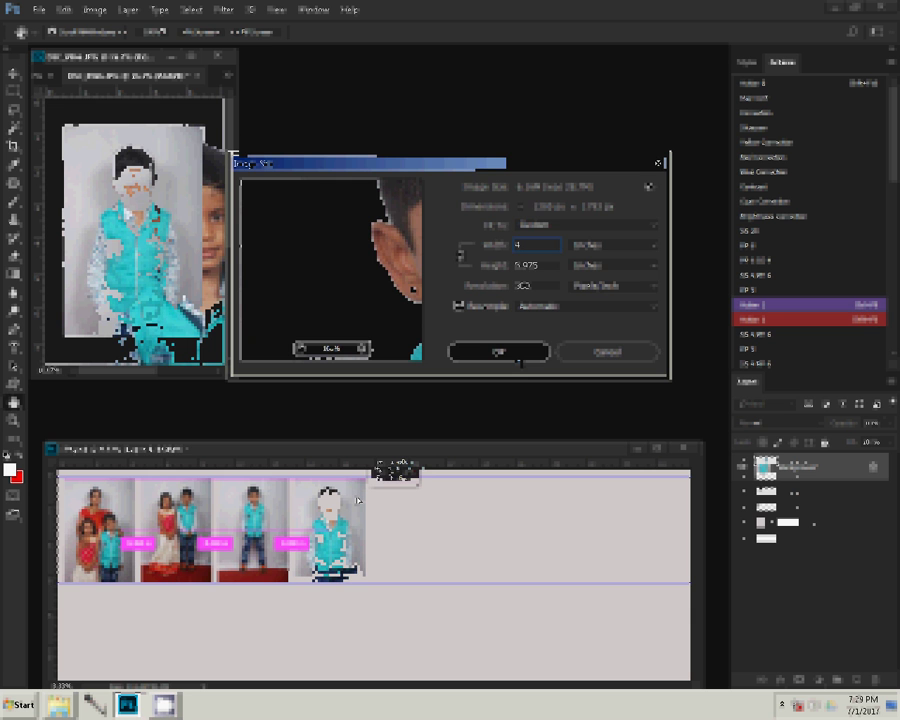
pyautogui.click(518, 362)
# Cancel closing the photo and undo the misplaced girl's photo layer
pyautogui.click(197, 75)
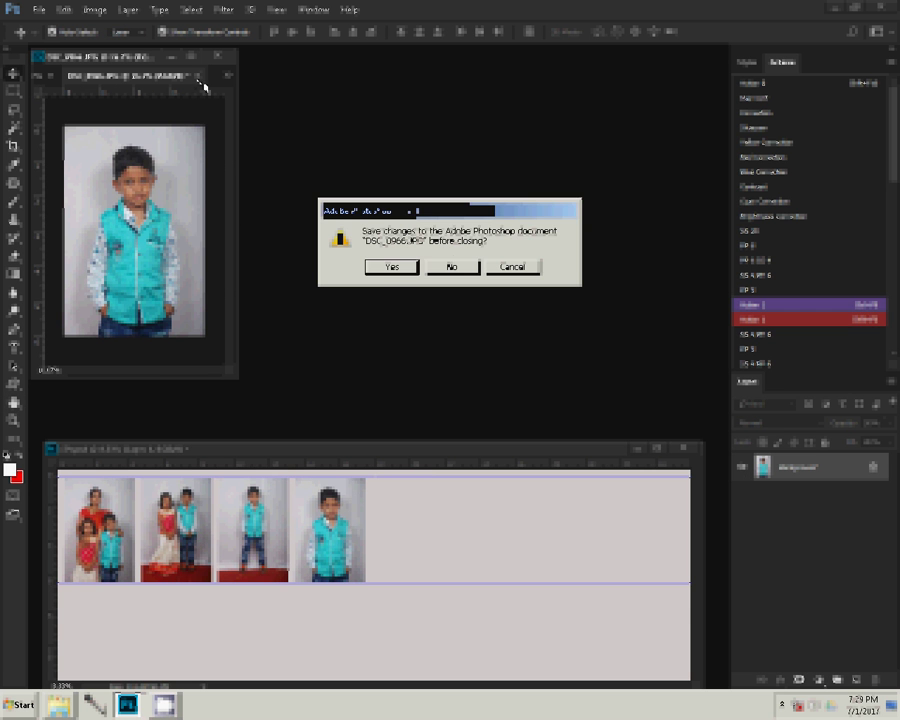
pyautogui.press('Escape')
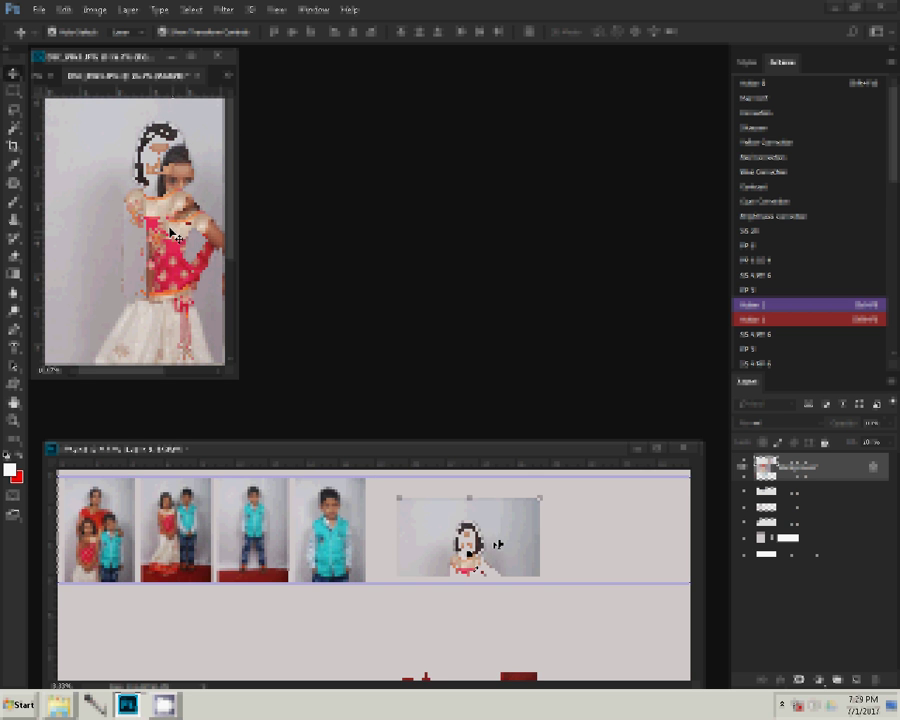
pyautogui.press('Escape')
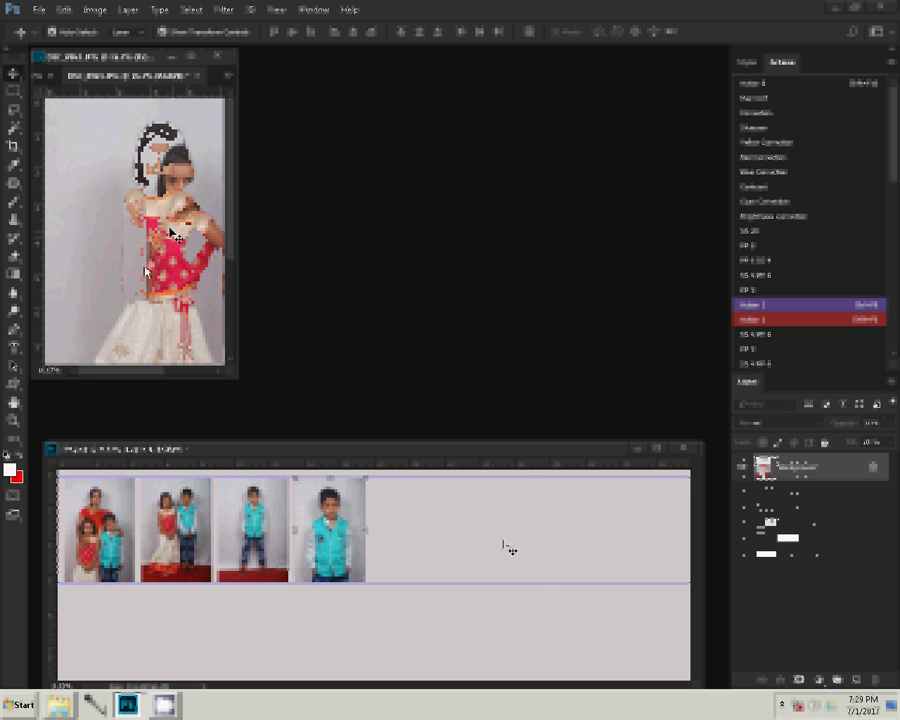
# Resize the girl's photo to 4 in wide and place it after the fourth photo in the strip
pyautogui.hotkey('ctrl', 'alt', 'i')
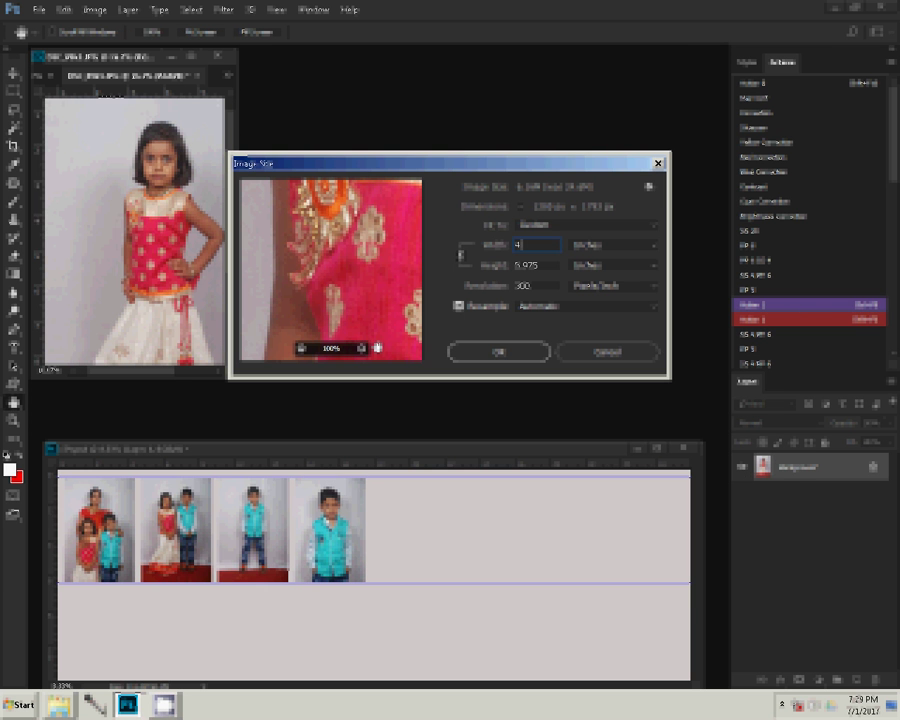
pyautogui.click(499, 353)
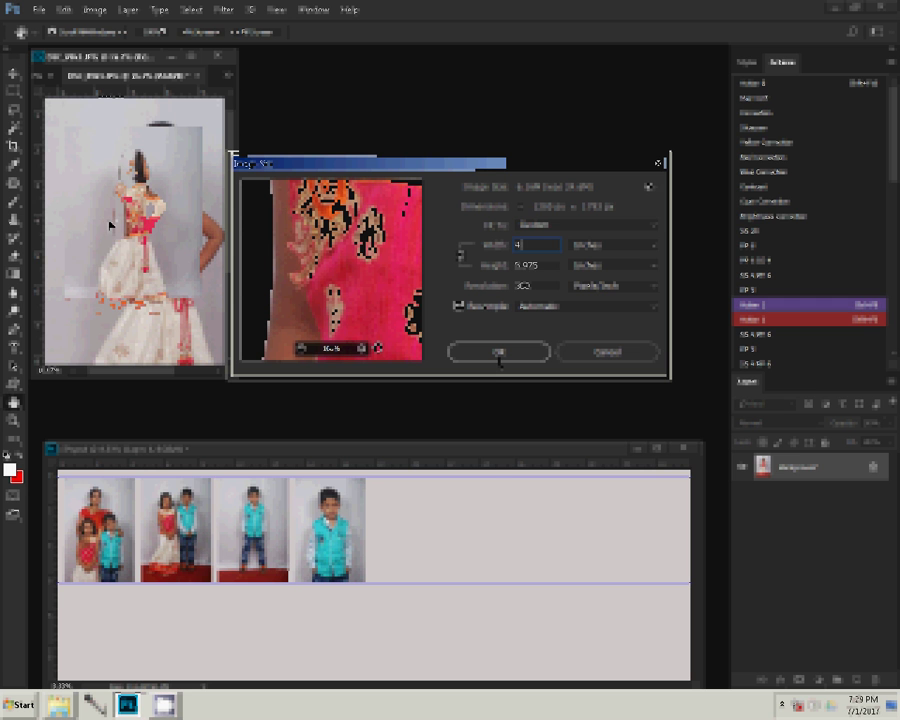
pyautogui.click(422, 519)
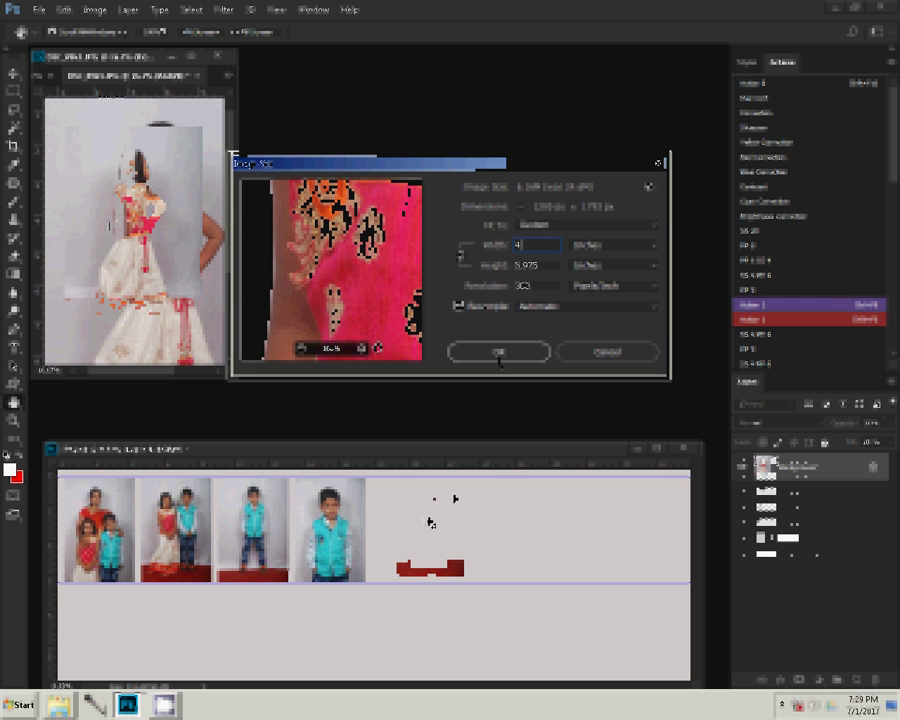
pyautogui.moveTo(430, 522); pyautogui.dragTo(448, 505)
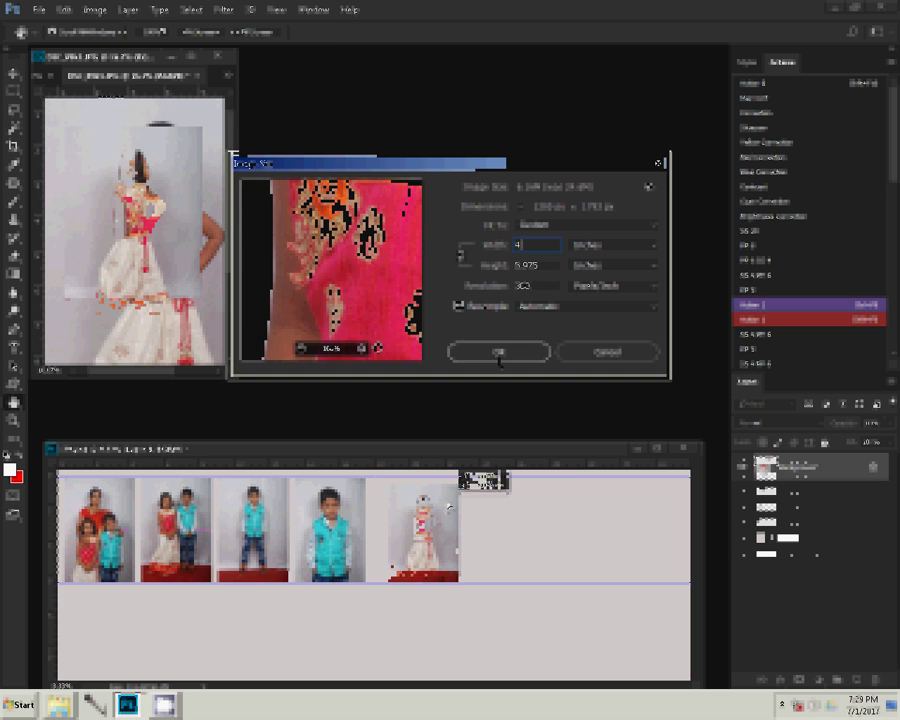
pyautogui.moveTo(448, 505); pyautogui.dragTo(449, 505)
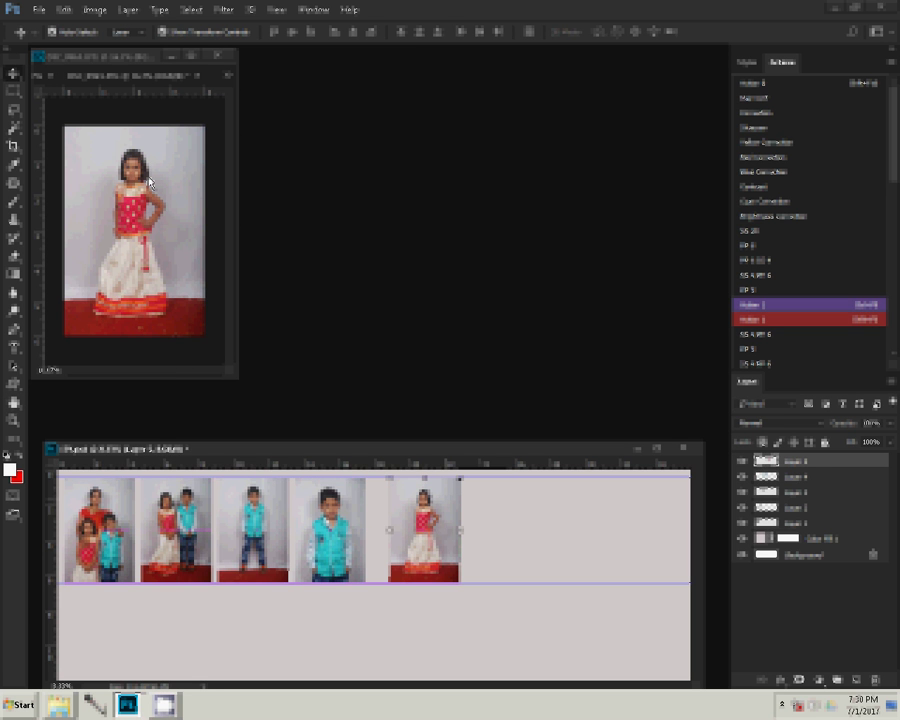
# Close the girl's original unsaved, then resize the woman in red and place her sixth in the top row
pyautogui.click(203, 76)
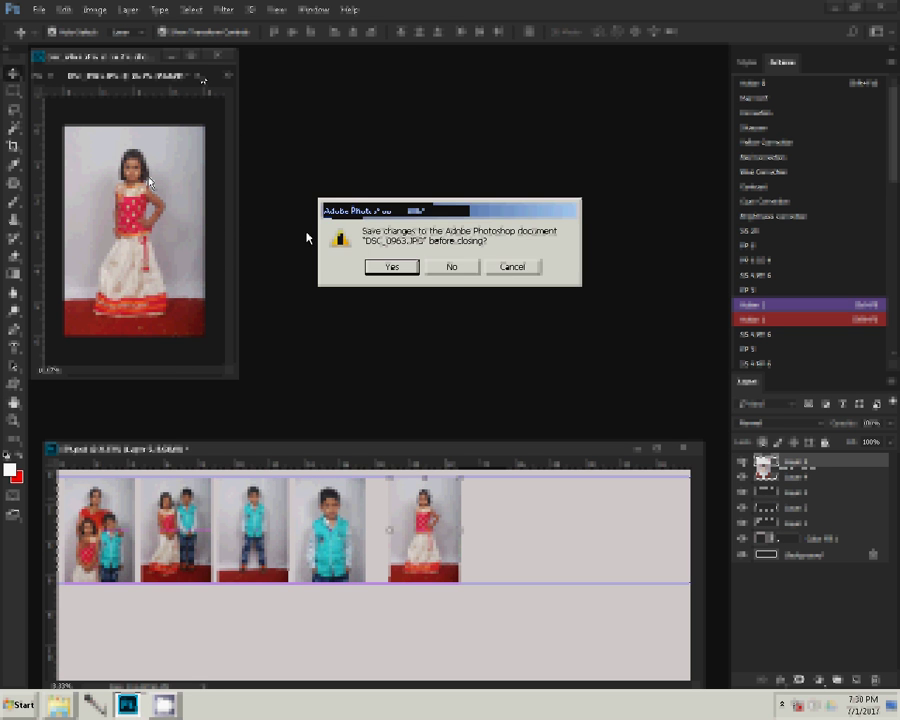
pyautogui.press('n')
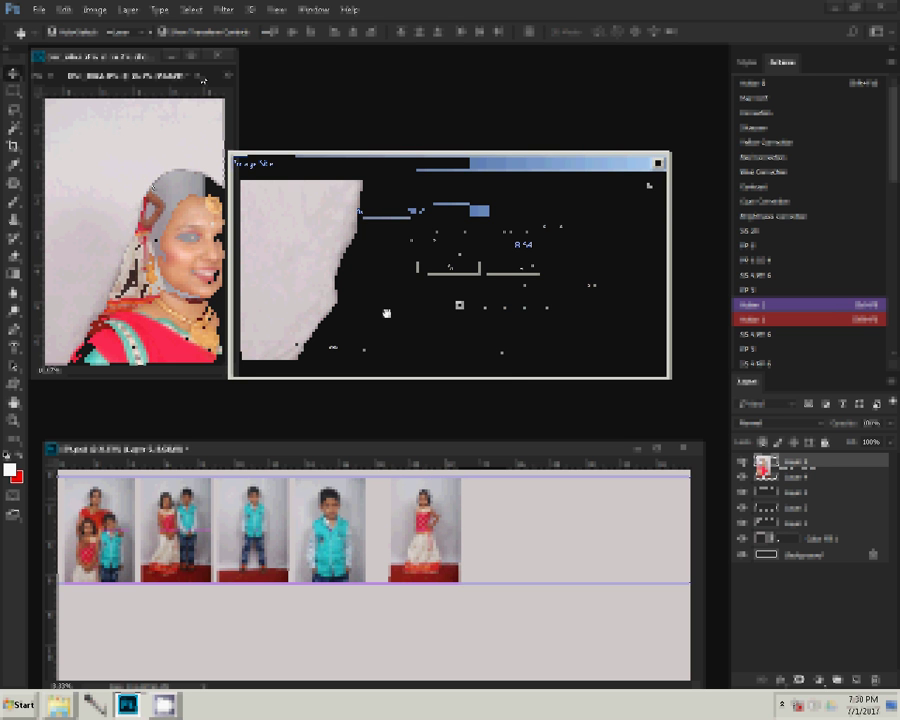
pyautogui.click(505, 357)
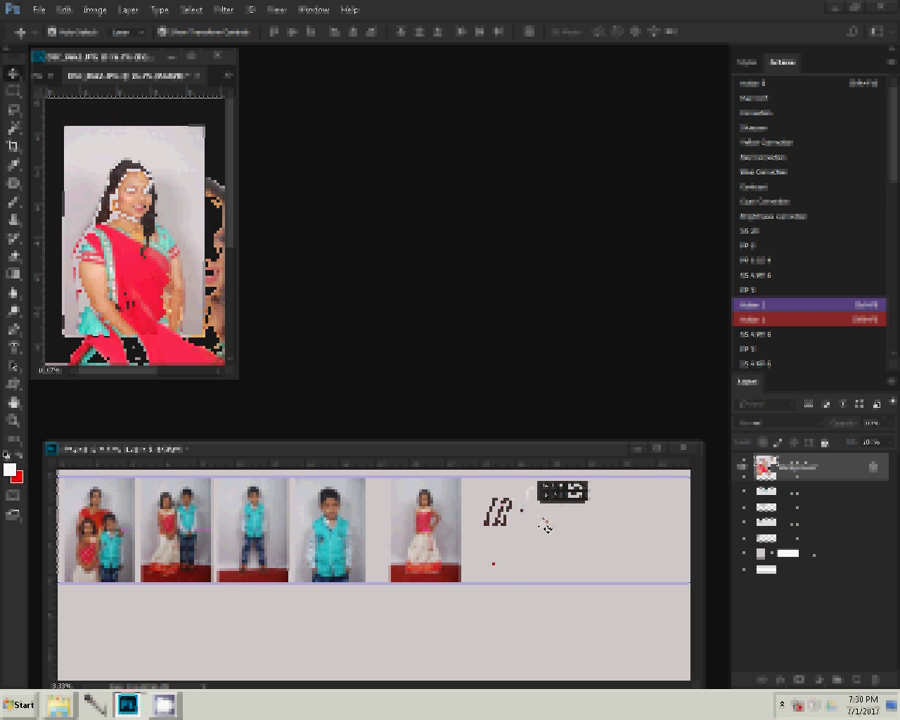
pyautogui.moveTo(545, 526); pyautogui.dragTo(526, 518)
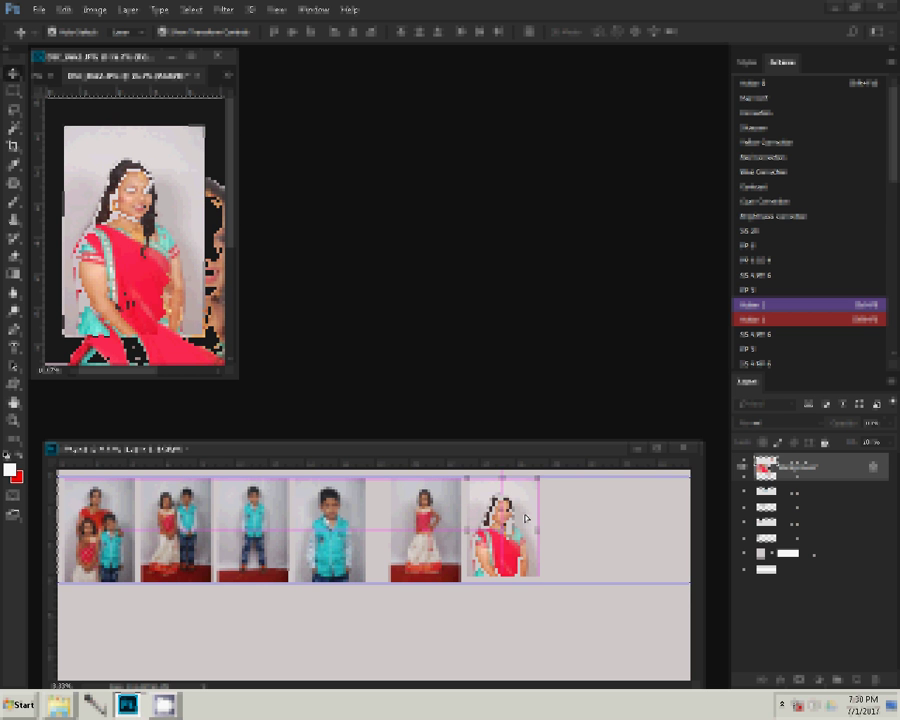
# Close the woman's source unsaved, then resize the girl in orange and place her seventh in the row
pyautogui.click(193, 75)
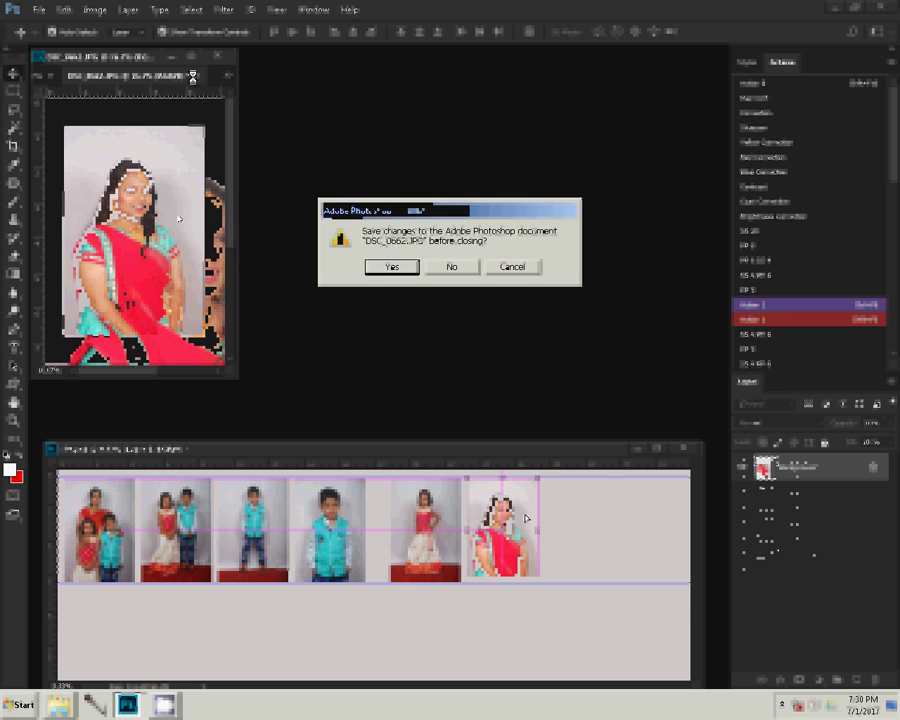
pyautogui.click(451, 266)
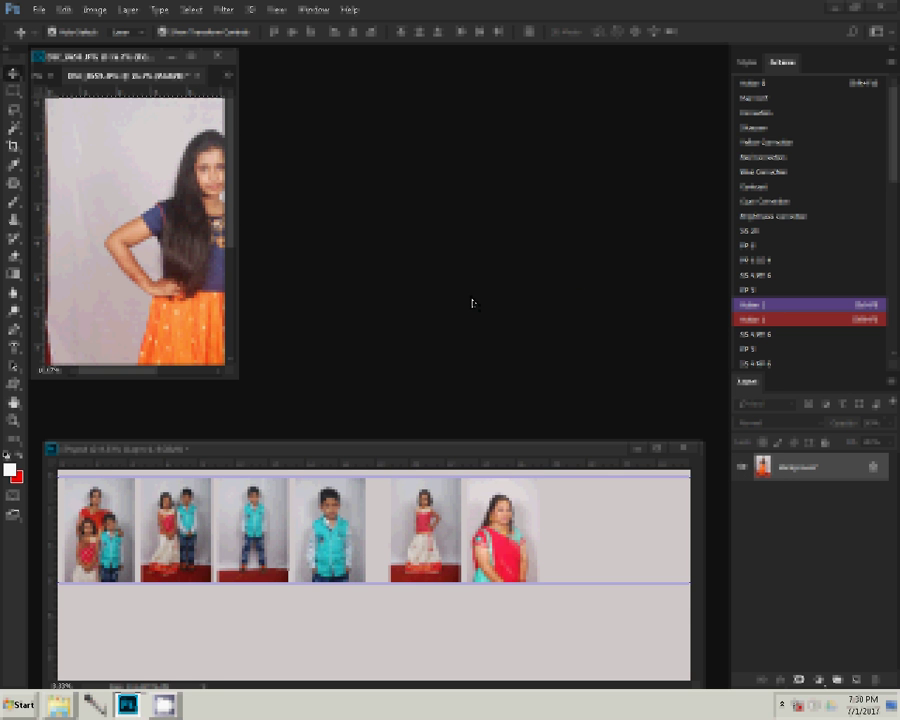
pyautogui.hotkey('ctrl', 'alt', 'i')
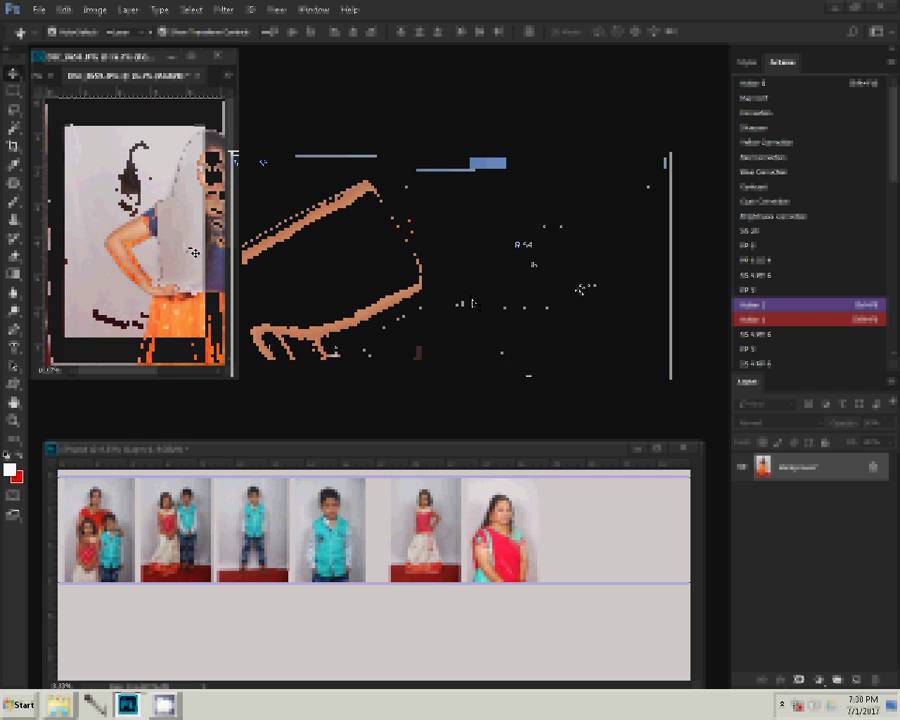
pyautogui.moveTo(601, 513); pyautogui.dragTo(601, 529)
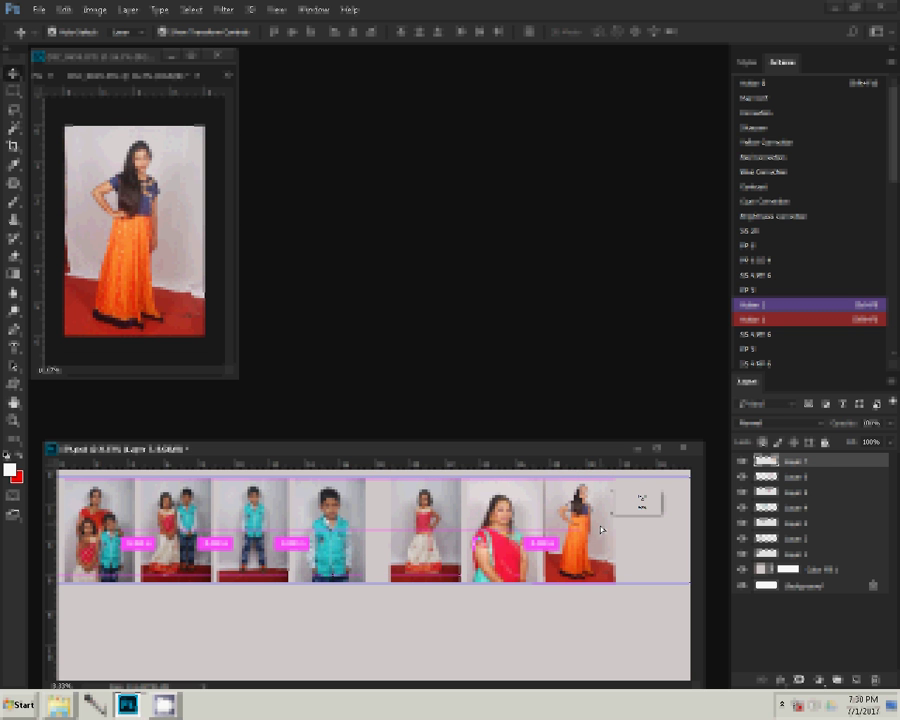
# Resize the woman-in-green portrait, place it at the top row's right end, and close sources unsaved
pyautogui.click(200, 77)
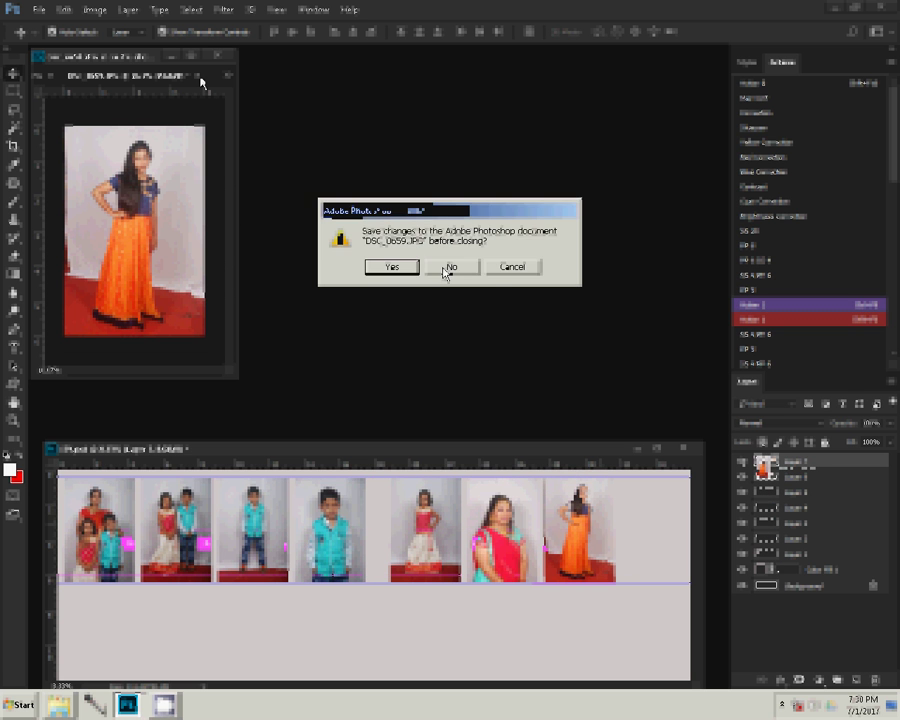
pyautogui.click(445, 265)
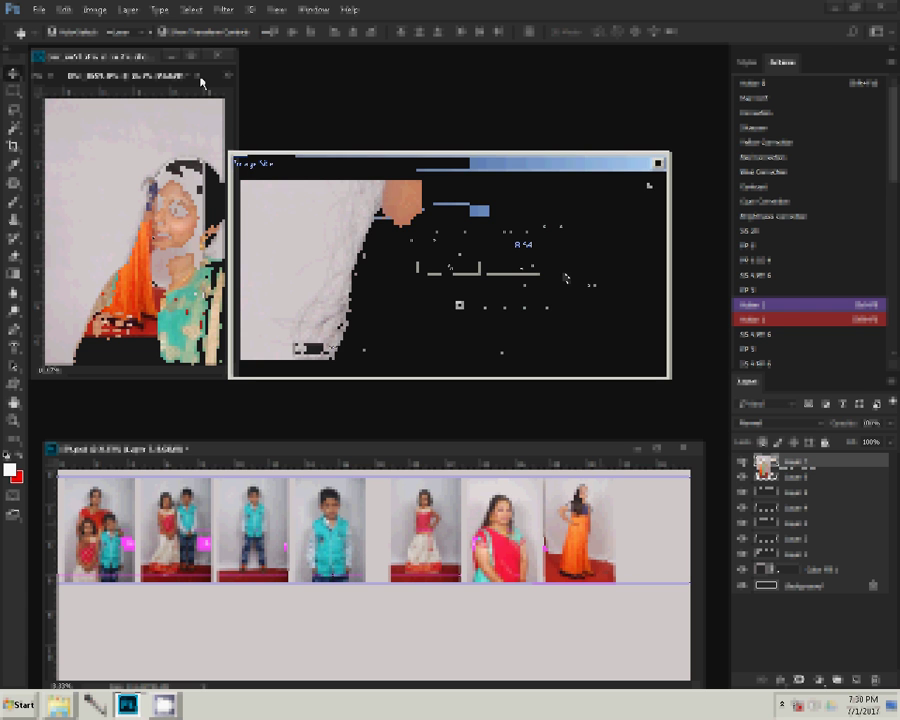
pyautogui.click(506, 360)
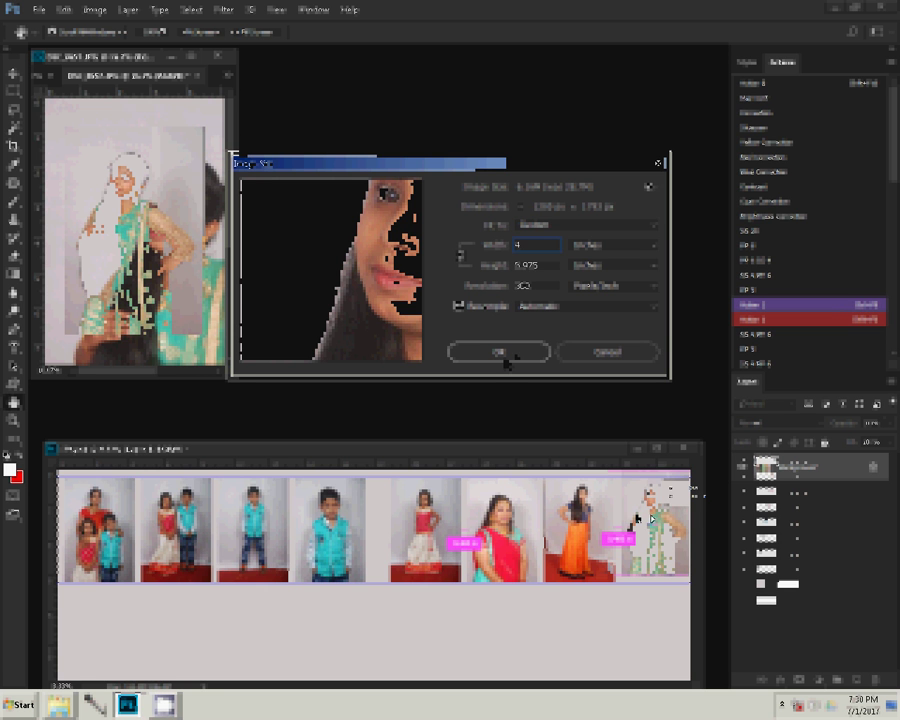
pyautogui.moveTo(648, 520); pyautogui.dragTo(648, 521)
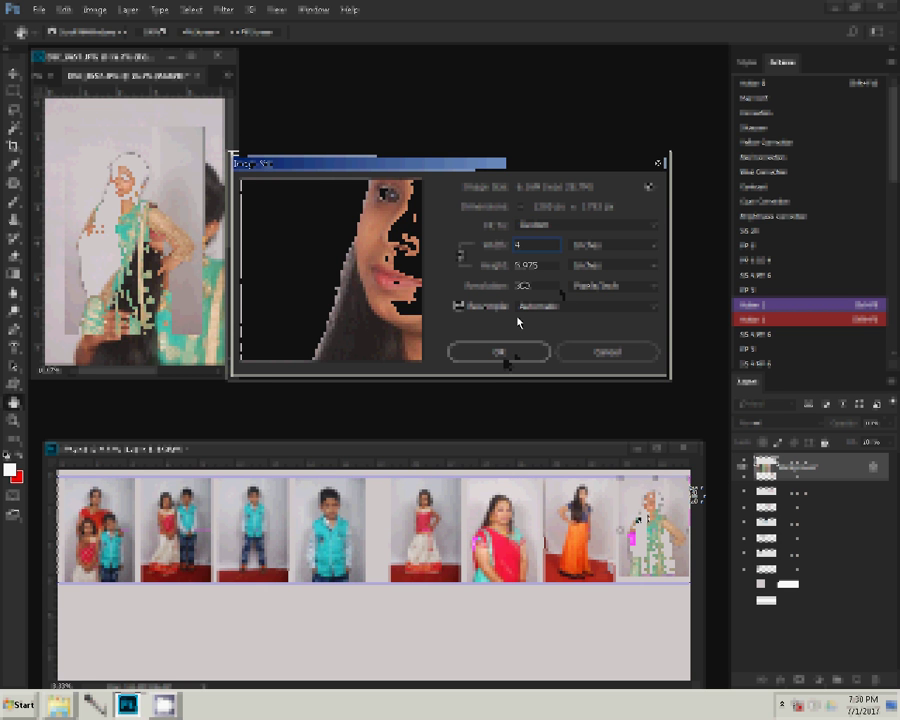
pyautogui.click(502, 357)
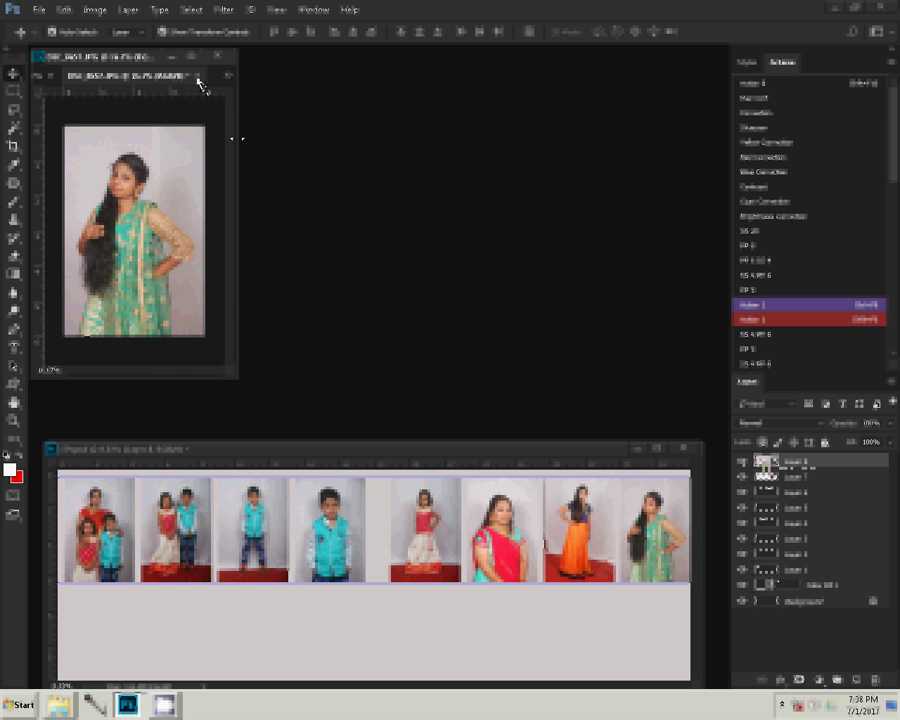
pyautogui.click(198, 76)
pyautogui.press('n')
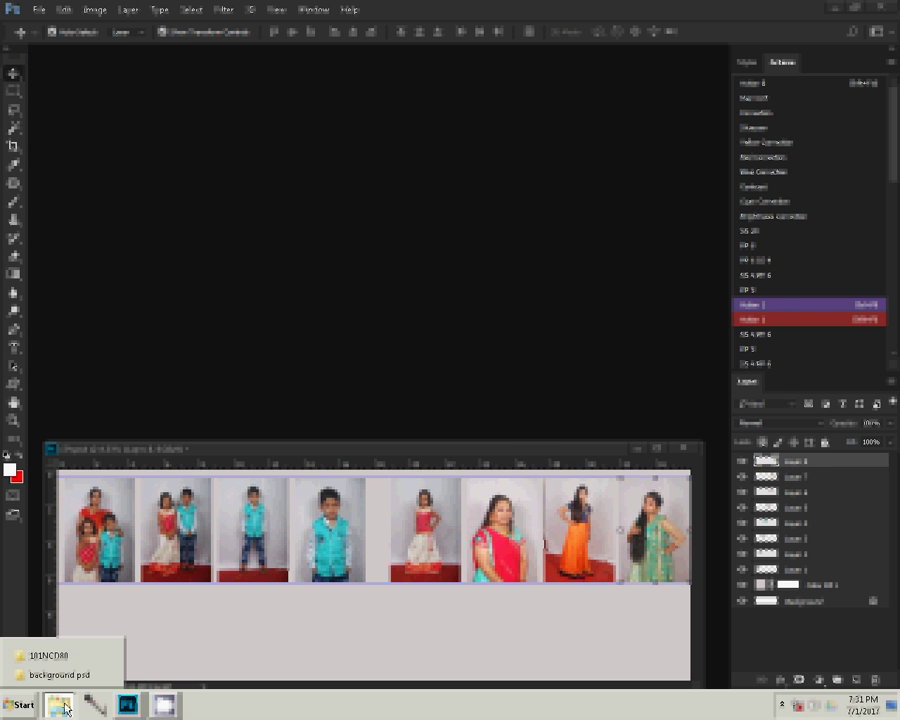
# Bring Explorer forward, open the Delete folder and select all its files
pyautogui.click(52, 656)
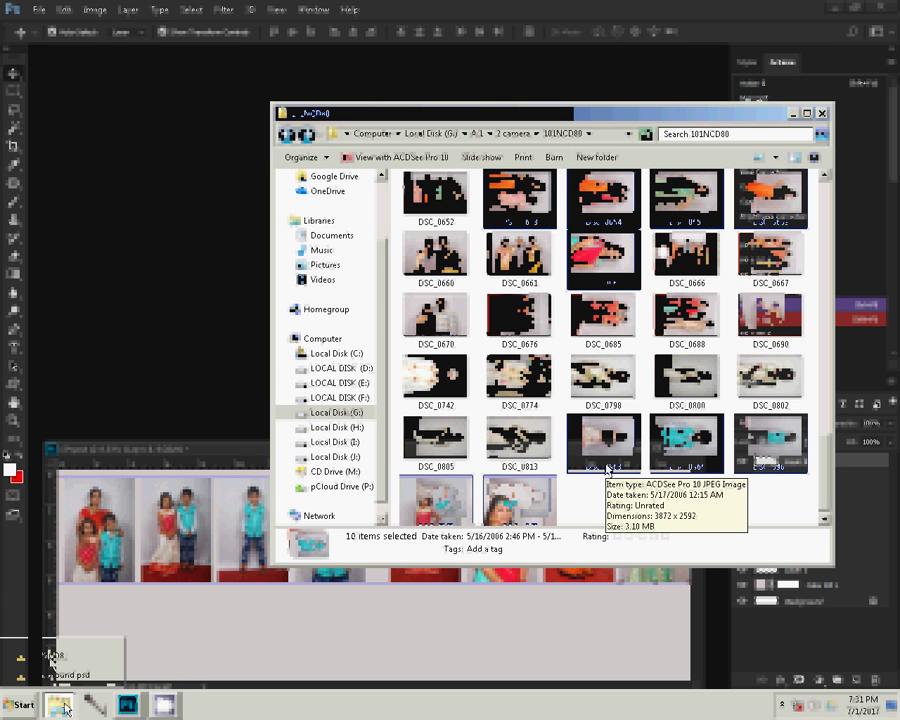
pyautogui.moveTo(602, 445)
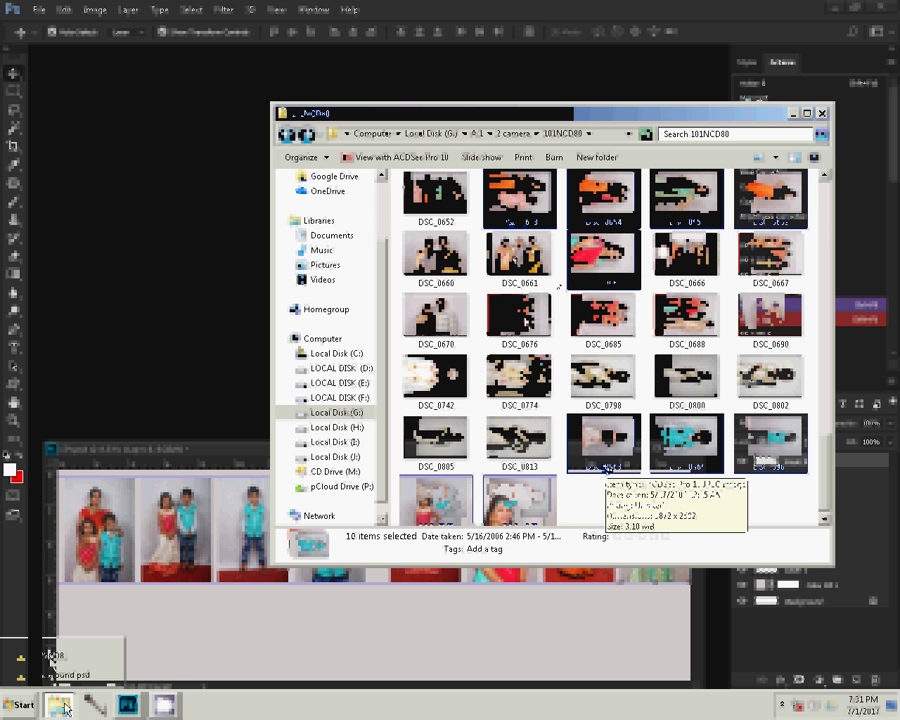
pyautogui.scroll(10, 420, 213)
pyautogui.click(420, 213)
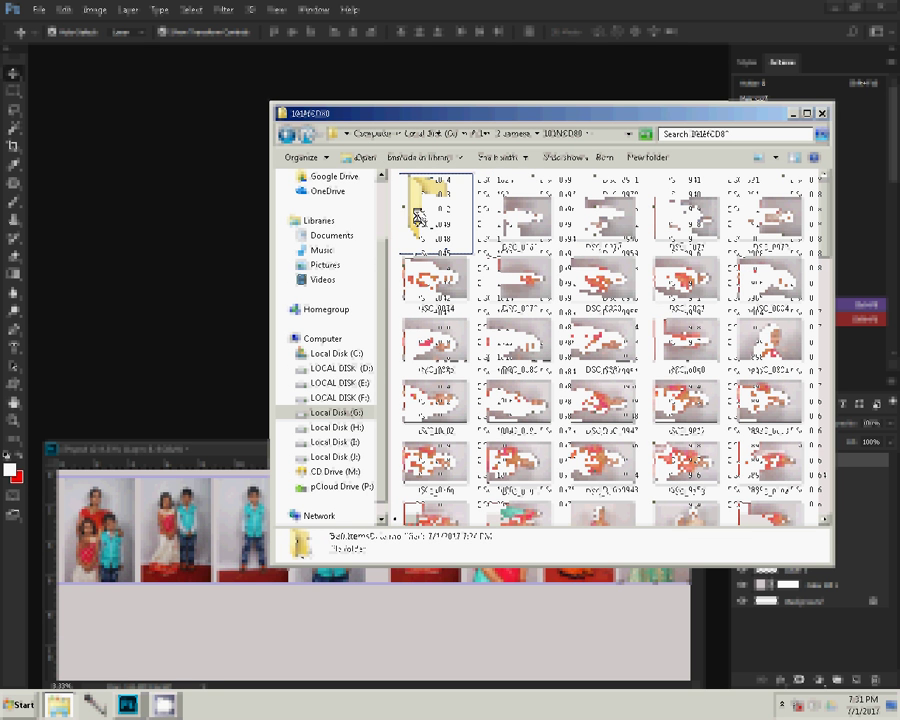
pyautogui.doubleClick(420, 214)
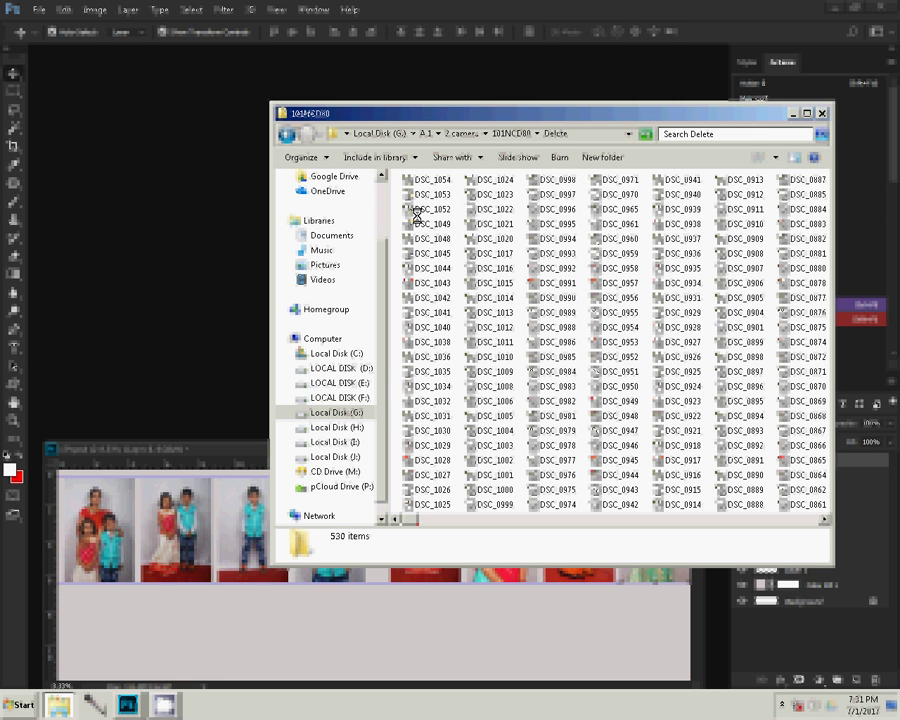
pyautogui.press('End')
pyautogui.hotkey('shift', 'Home')
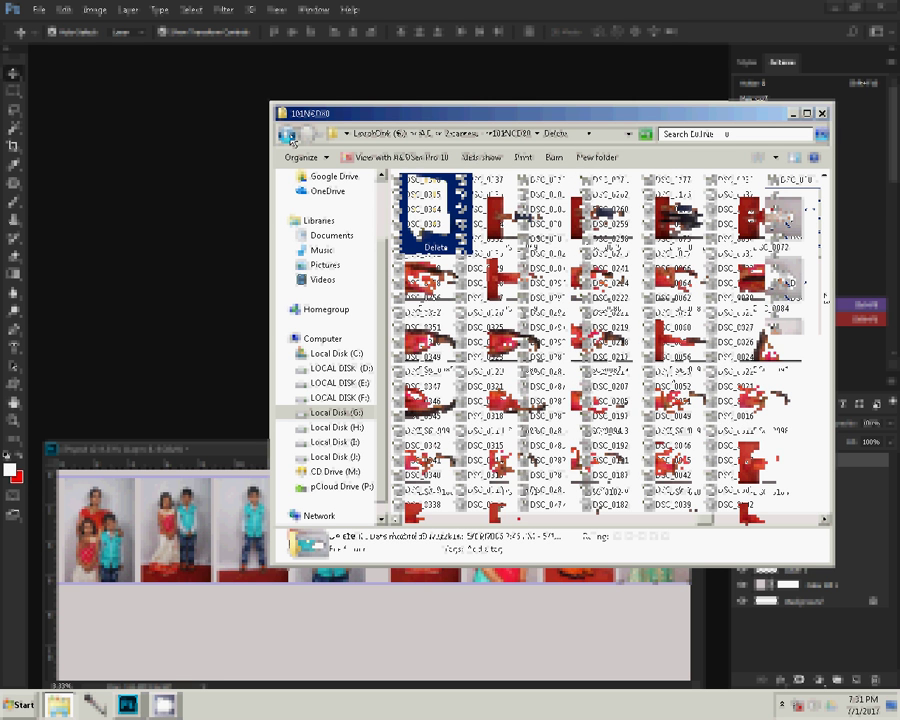
# Back in 101NCD80, select DSC_0606, DSC_0608, DSC_0612 and DSC_0616
pyautogui.click(288, 135)
pyautogui.moveTo(826, 229); pyautogui.dragTo(824, 393)
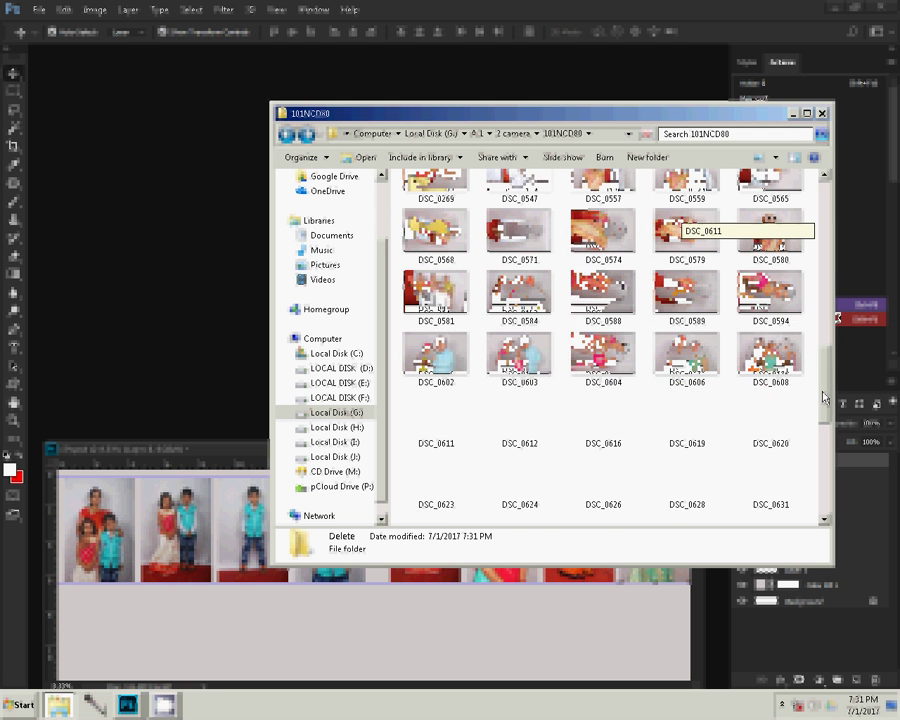
pyautogui.click(687, 340)
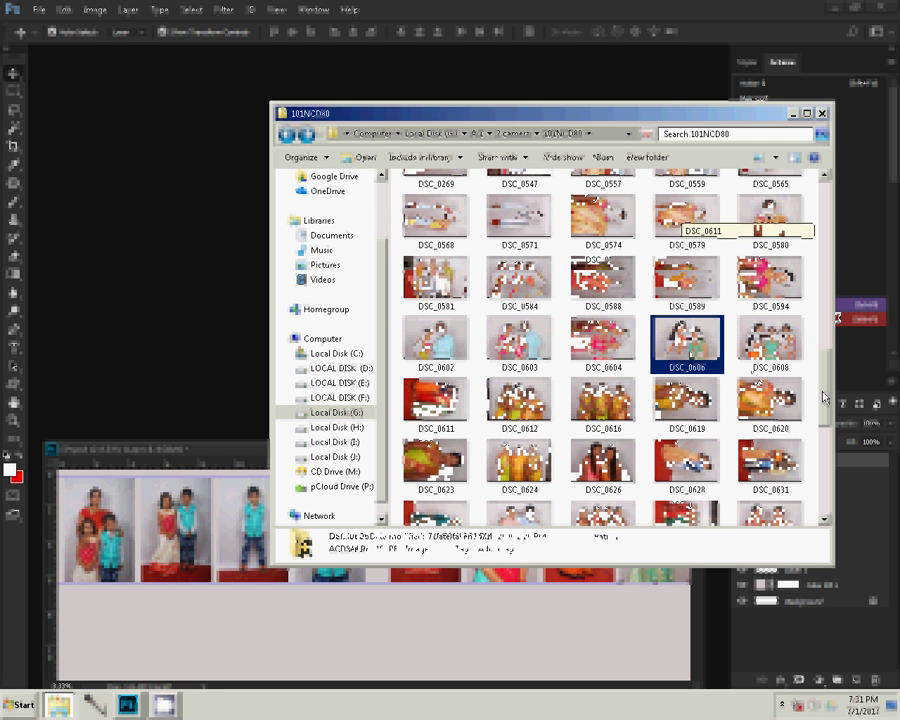
pyautogui.keyDown('ctrl'); pyautogui.click(770, 340); pyautogui.keyUp('ctrl')
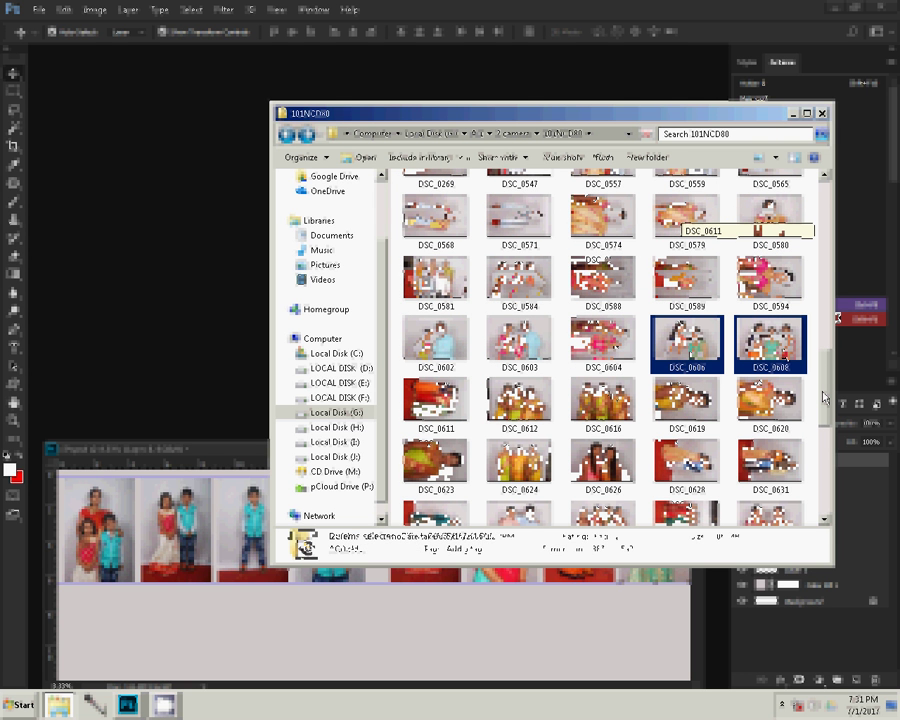
pyautogui.keyDown('ctrl'); pyautogui.click(519, 400); pyautogui.keyUp('ctrl')
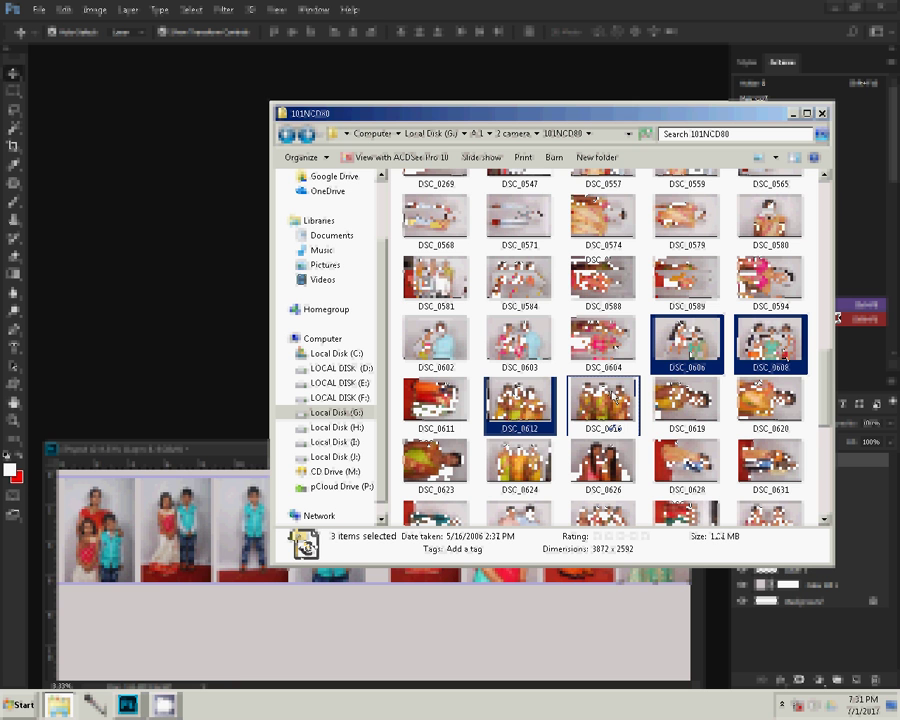
pyautogui.keyDown('ctrl'); pyautogui.click(614, 398); pyautogui.keyUp('ctrl')
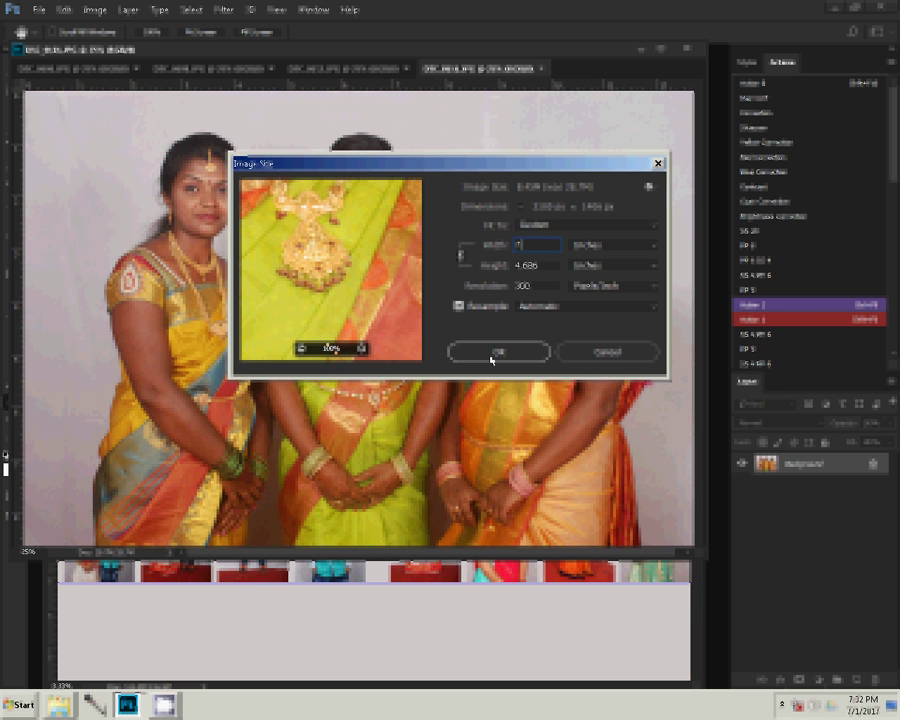
# Resize the three-women silk sari photo for the strip's lower row and close its source tab
pyautogui.click(497, 352)
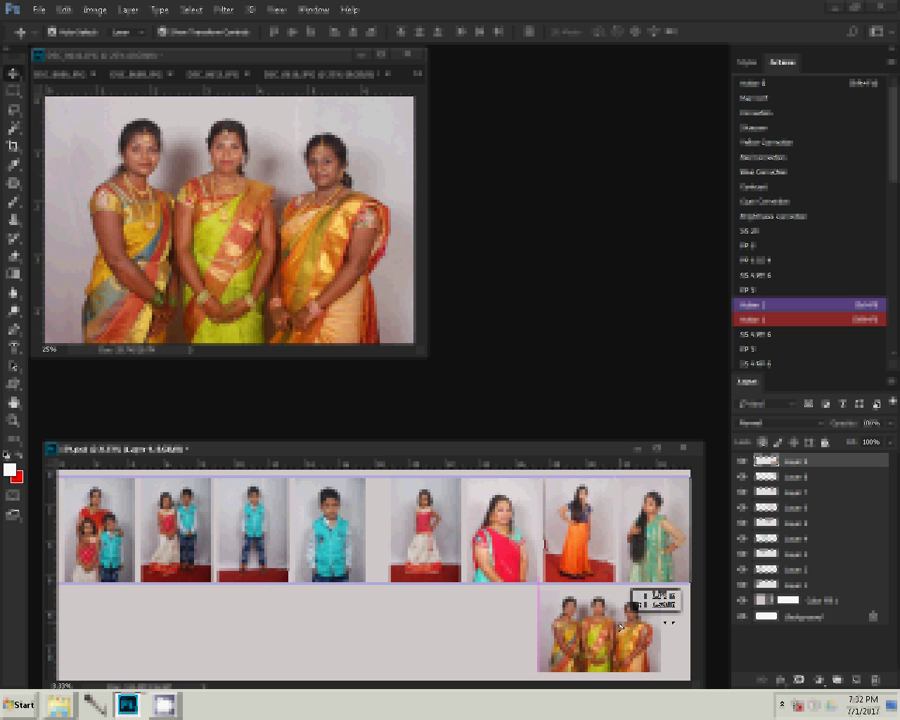
pyautogui.click(388, 75)
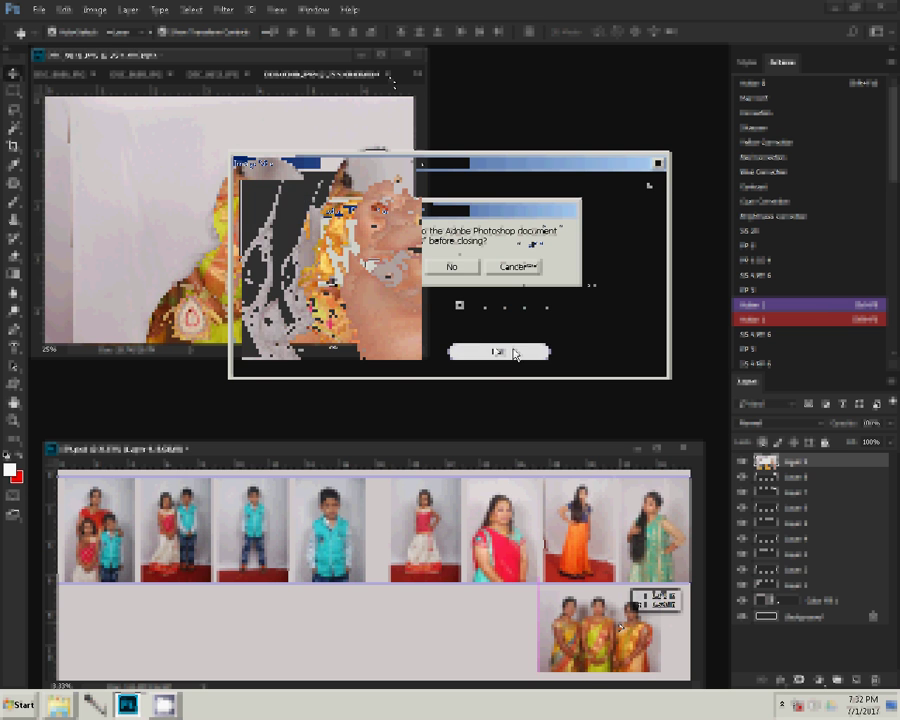
# Confirm the resize of two more group photos and close their sources, including DSC_0608, unsaved
pyautogui.click(510, 351)
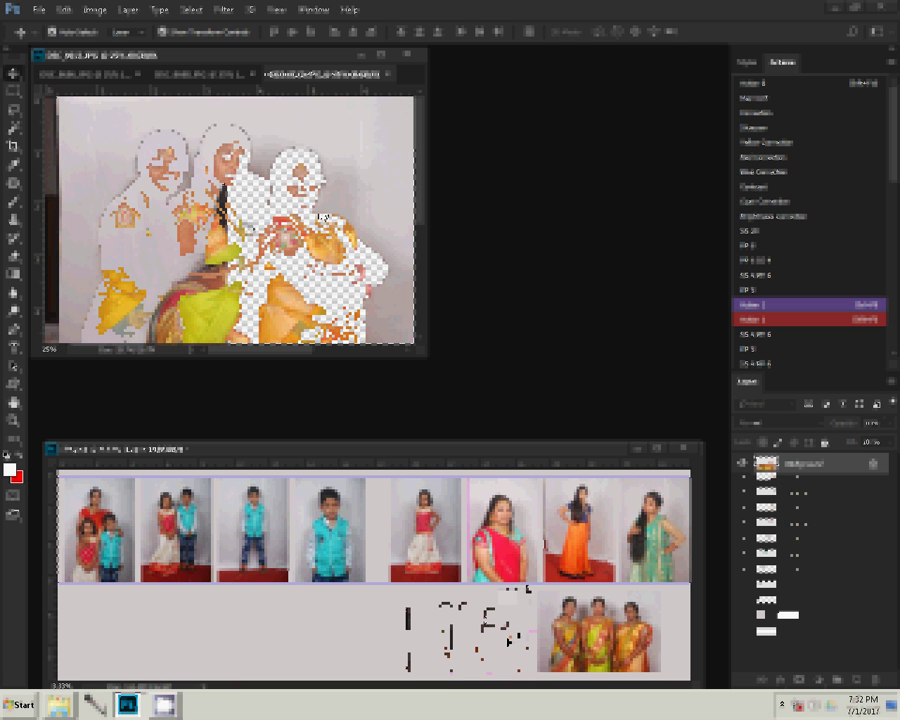
pyautogui.click(383, 74)
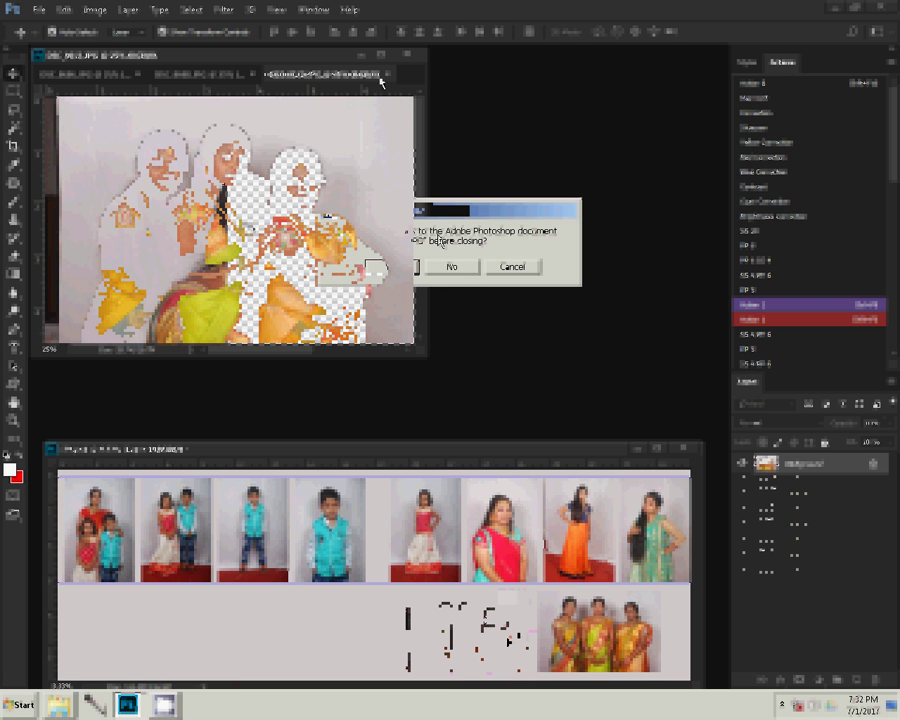
pyautogui.click(452, 266)
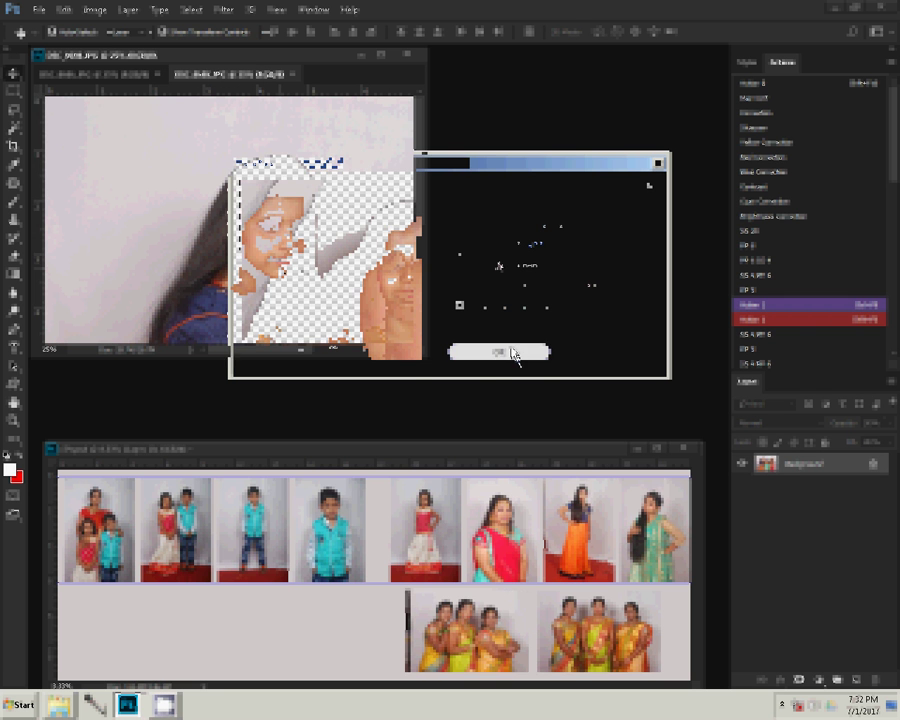
pyautogui.click(514, 354)
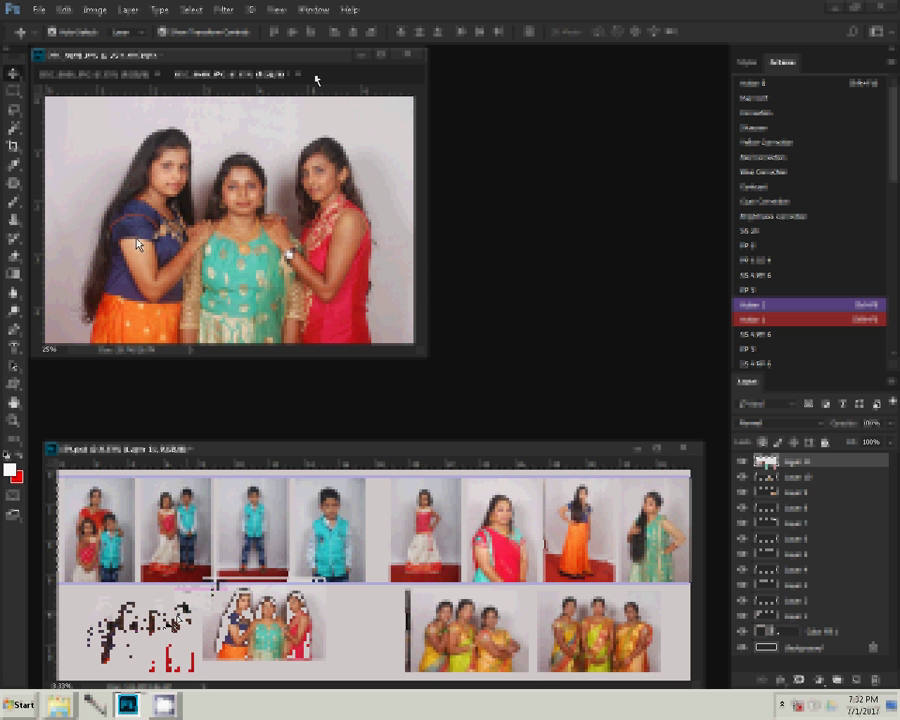
pyautogui.press('Return')
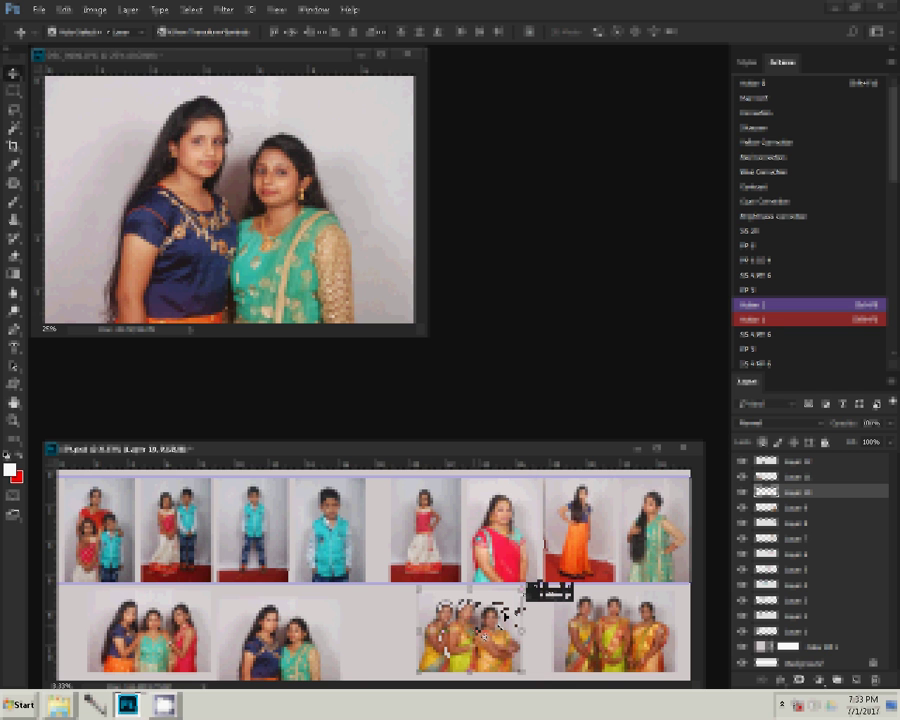
# Drop the group photo into the second row, shift the left group photo left, and discard the source
pyautogui.moveTo(503, 613); pyautogui.dragTo(548, 596)
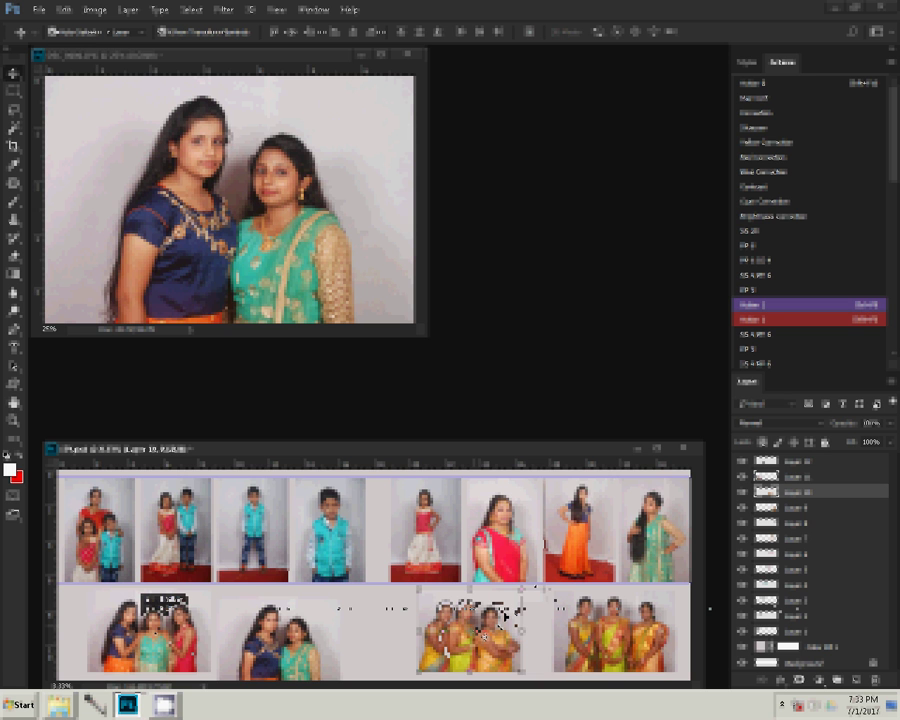
pyautogui.moveTo(167, 605)
pyautogui.mouseDown()
pyautogui.moveTo(155, 605)
pyautogui.moveTo(163, 610)
pyautogui.moveTo(171, 578)
pyautogui.mouseUp()
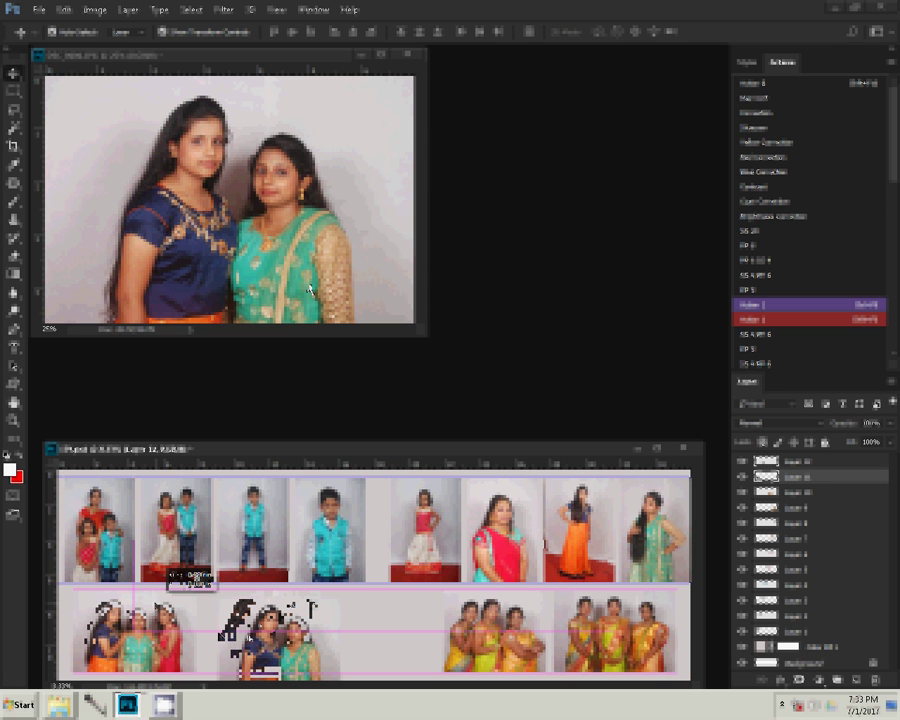
pyautogui.hotkey('ctrl', 'w')
pyautogui.click(455, 265)
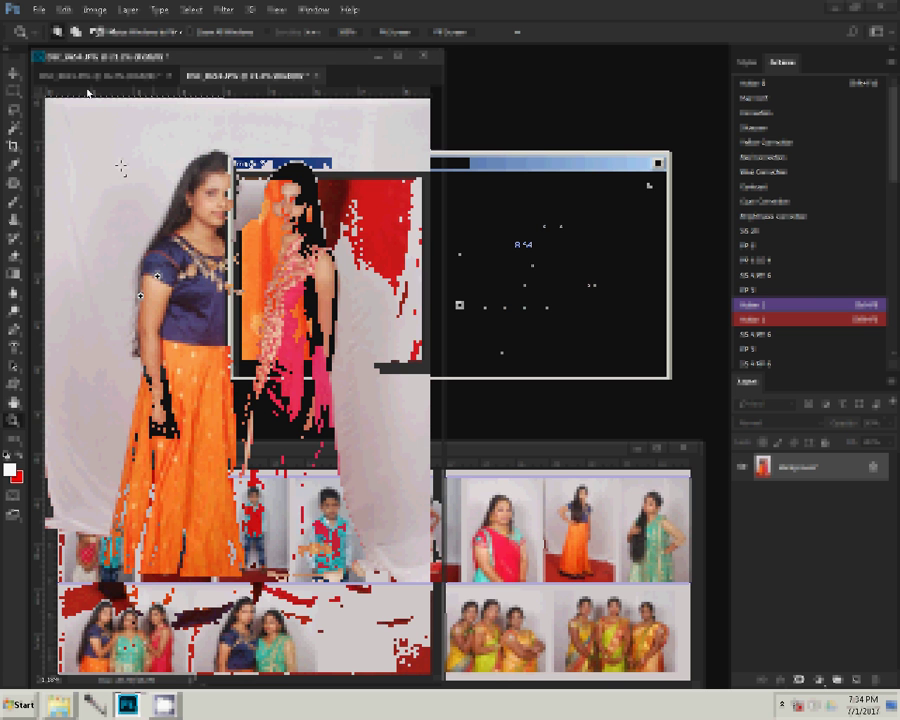
# Resize the two-girls photo, paste it into the print layout, and move it into the lower row
pyautogui.click(474, 356)
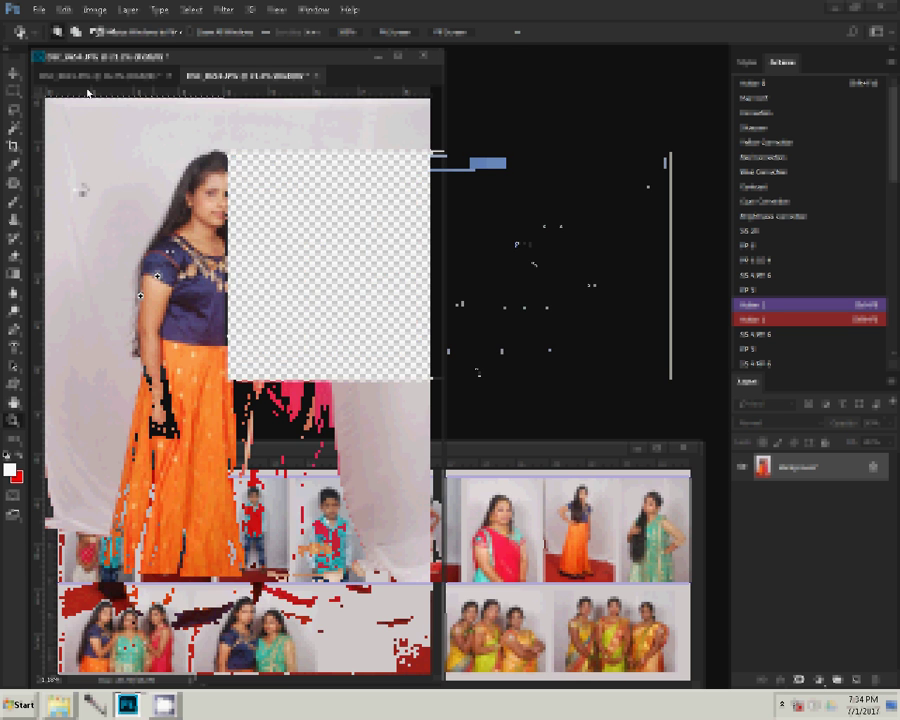
pyautogui.press('m')
pyautogui.moveTo(63, 119)
pyautogui.mouseDown()
pyautogui.moveTo(237, 335)
pyautogui.moveTo(220, 355)
pyautogui.mouseUp()
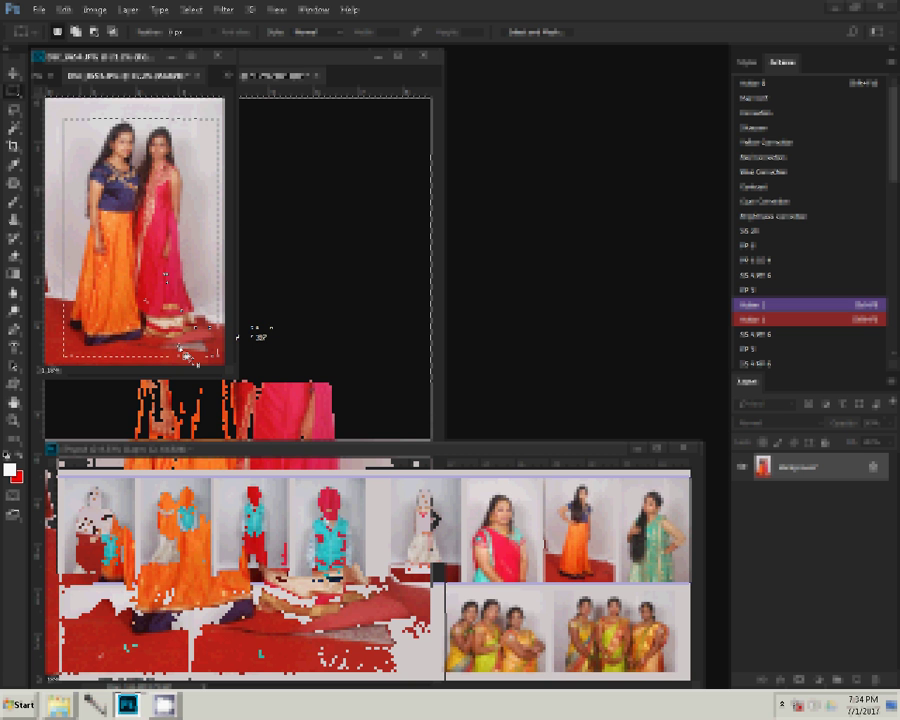
pyautogui.click(406, 605)
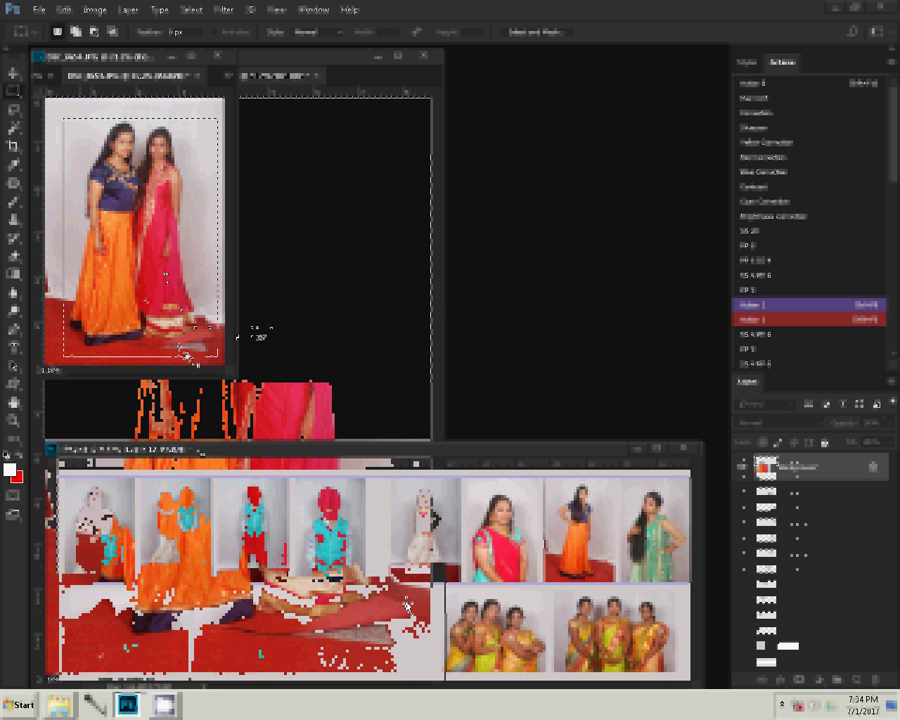
pyautogui.hotkey('ctrl', 'v')
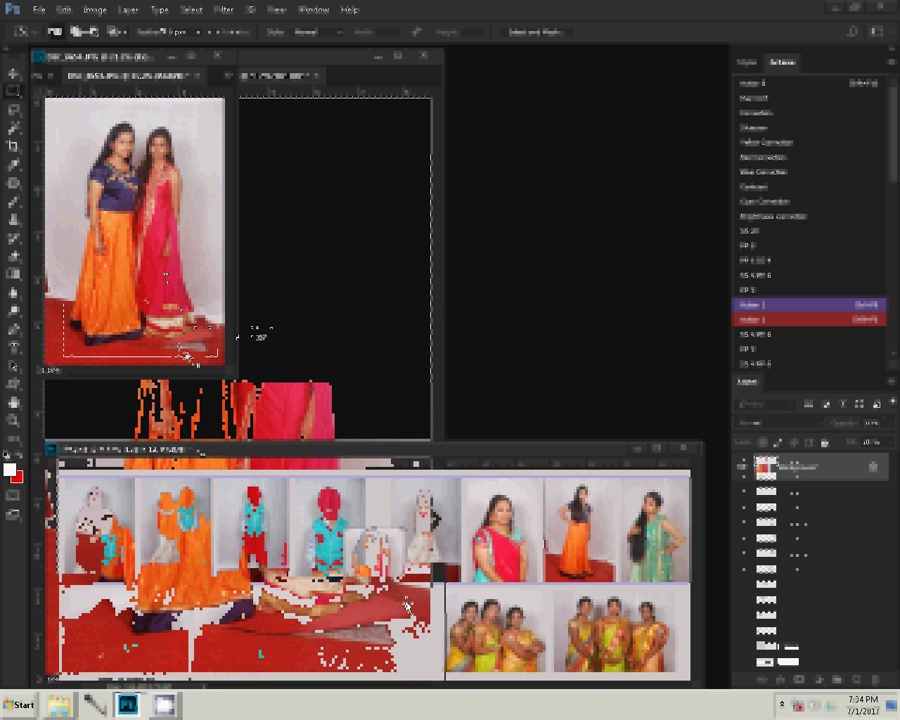
pyautogui.press('v')
pyautogui.moveTo(381, 567); pyautogui.dragTo(357, 600)
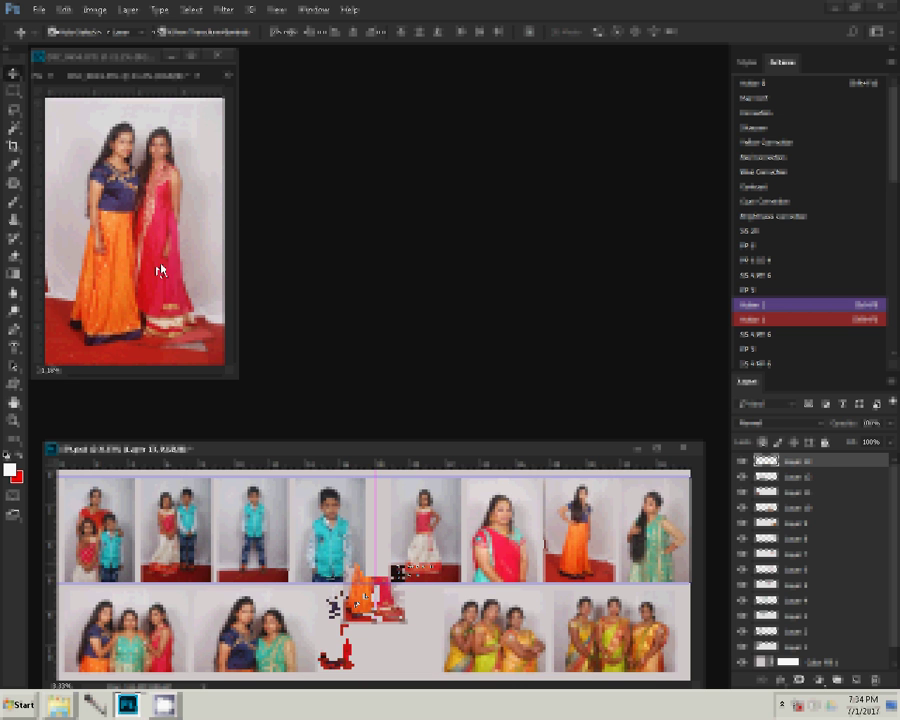
# Close the two-girls source photo without saving changes
pyautogui.click(199, 76)
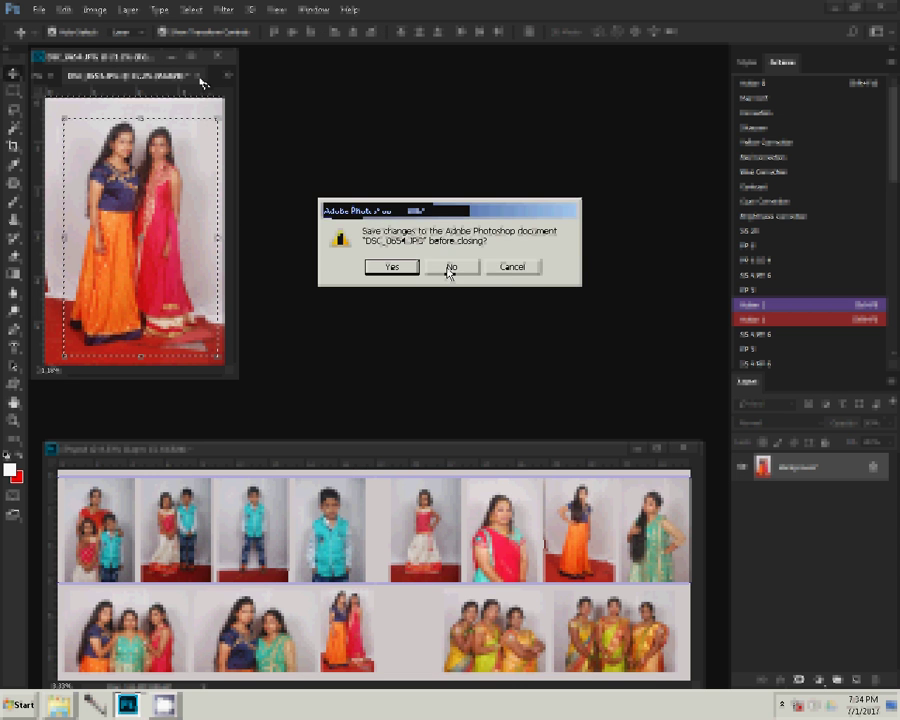
pyautogui.click(450, 268)
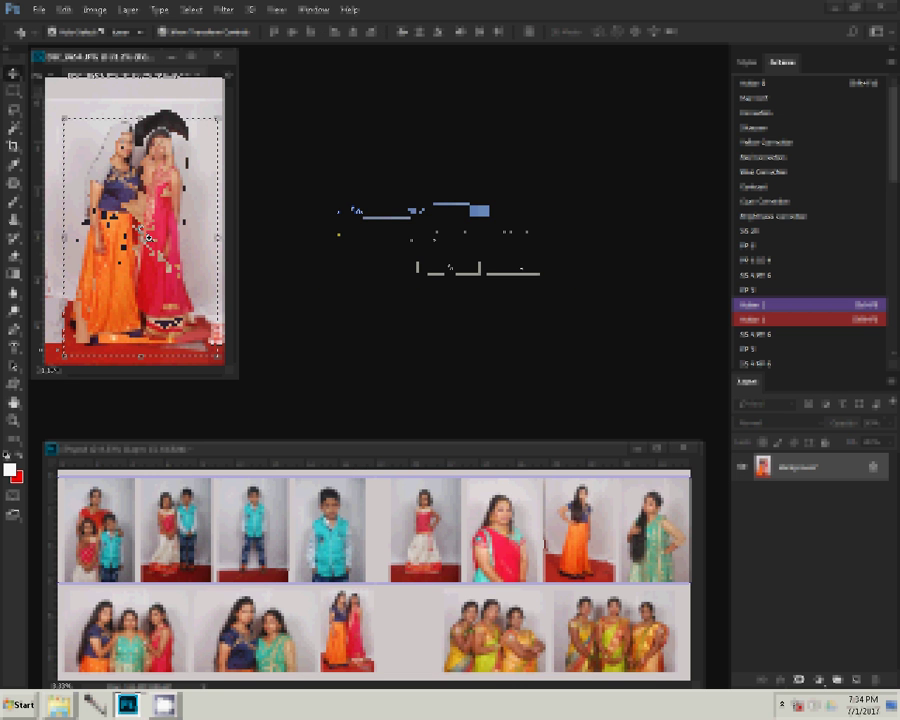
pyautogui.rightClick(148, 238)
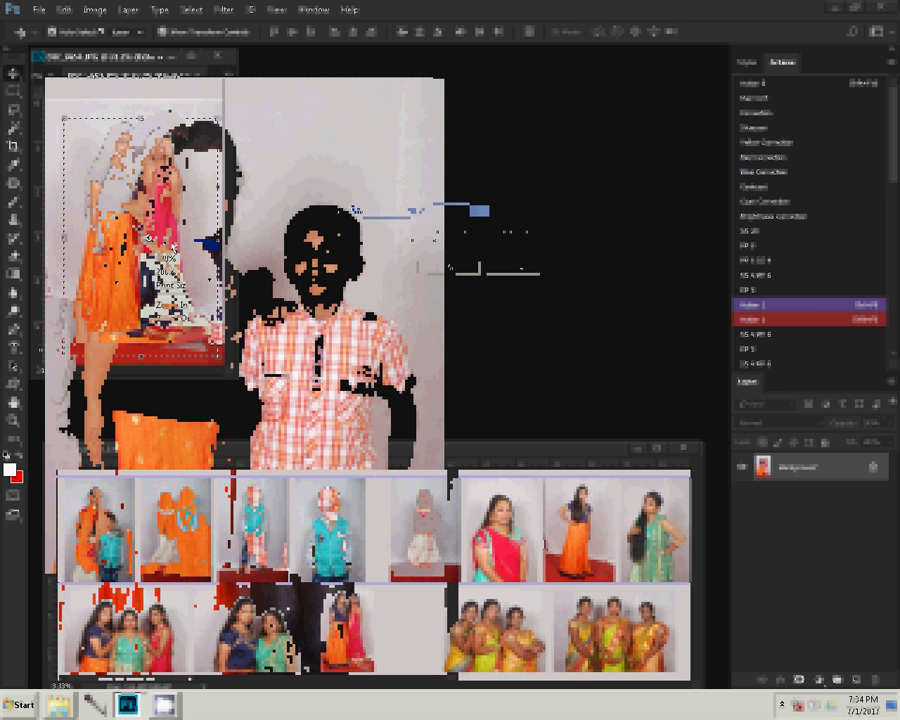
# Resize the woman-and-boy photo, paste it into the layout, and set it beside the two girls
pyautogui.press('Escape')
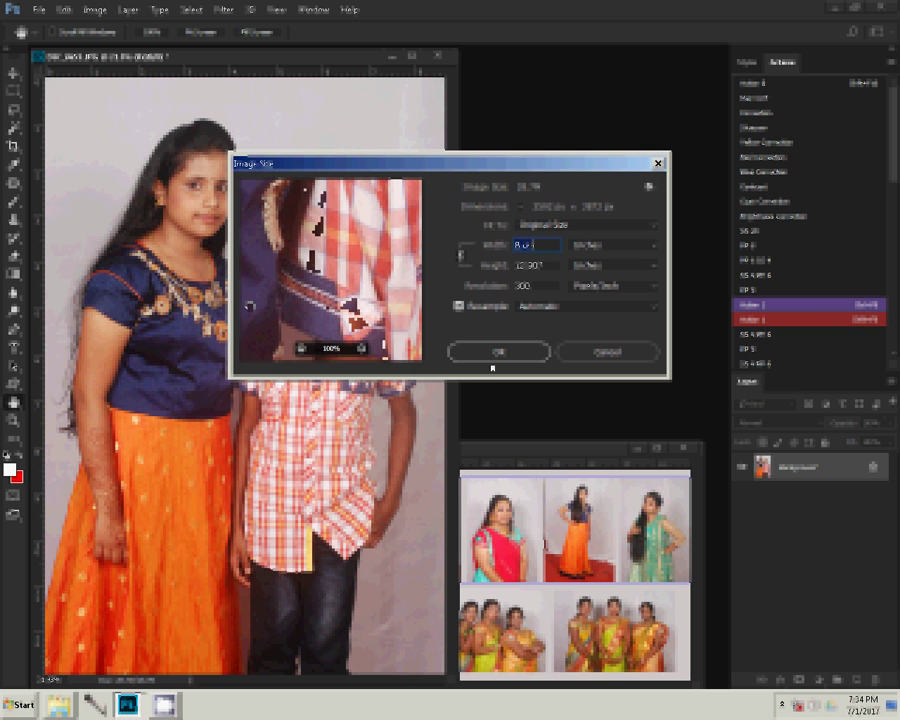
pyautogui.click(490, 352)
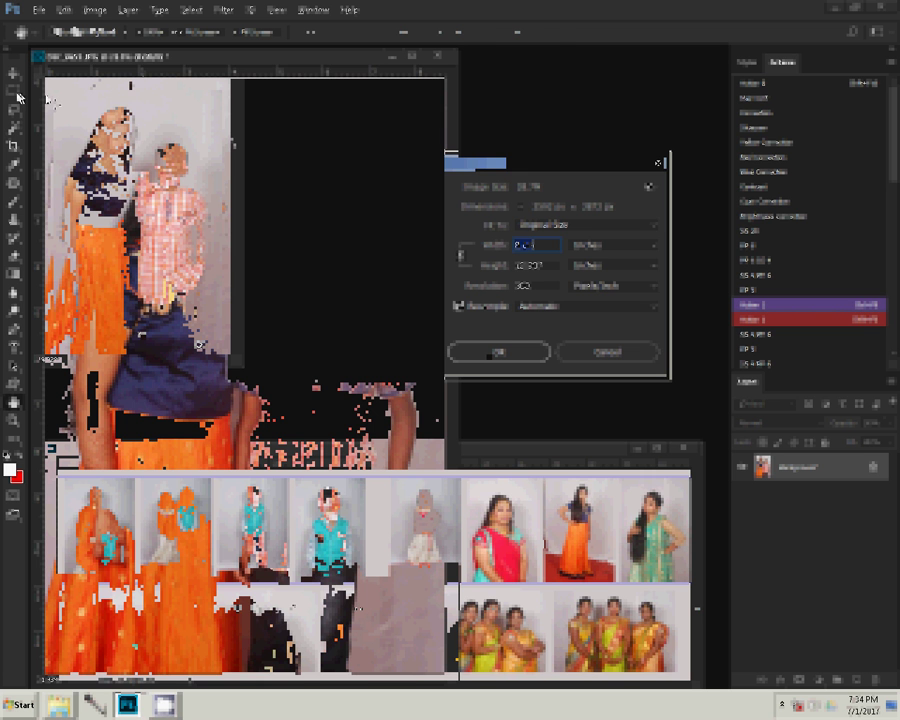
pyautogui.click(18, 97)
pyautogui.moveTo(54, 103)
pyautogui.mouseDown()
pyautogui.moveTo(190, 344)
pyautogui.moveTo(213, 342)
pyautogui.mouseUp()
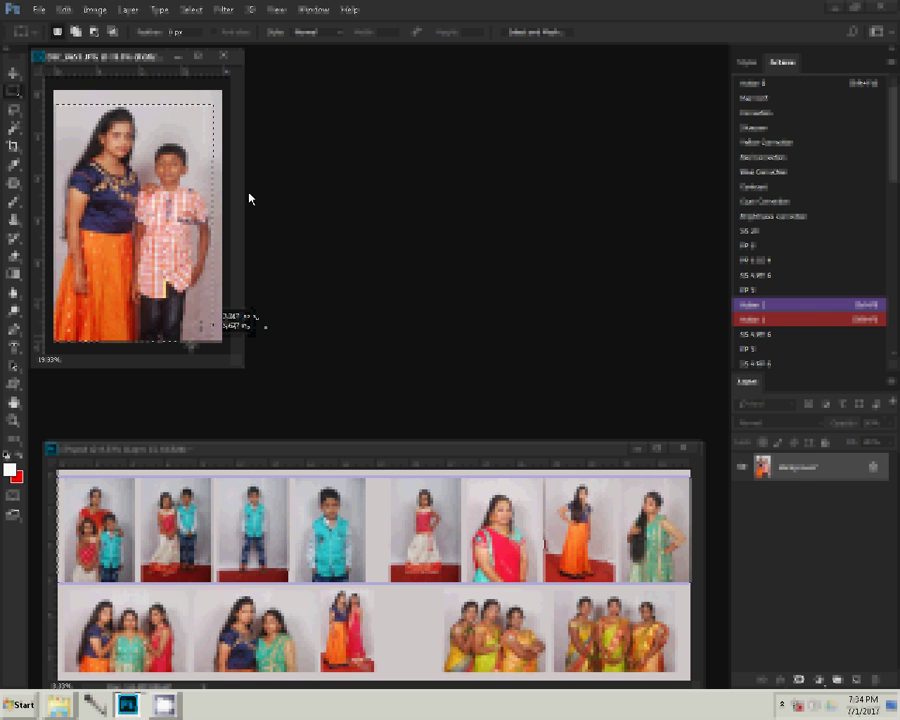
pyautogui.press('F2')
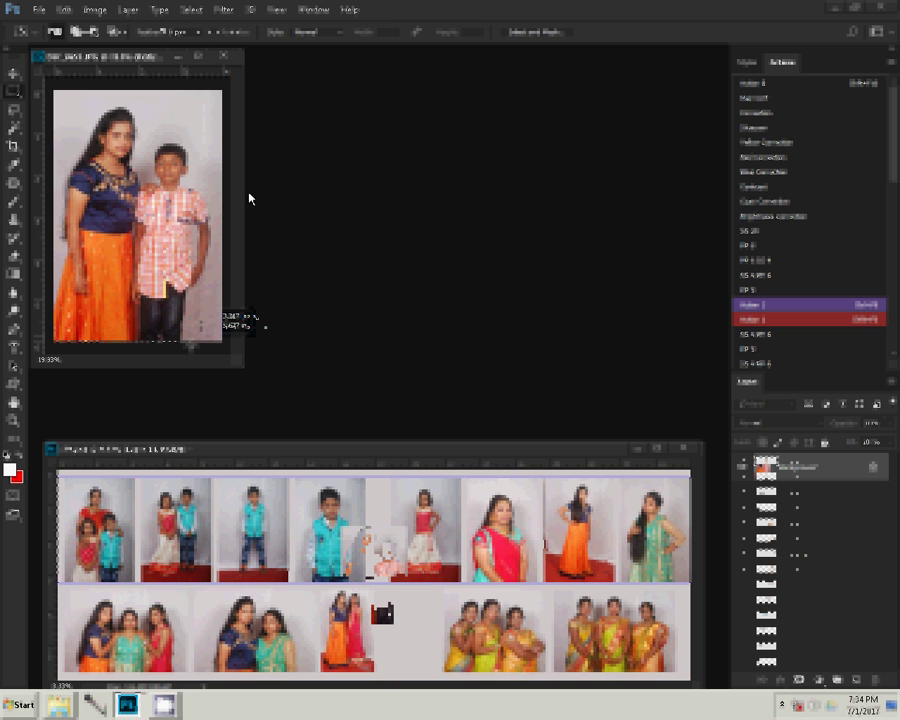
pyautogui.moveTo(420, 610); pyautogui.dragTo(428, 600)
pyautogui.press('m')
pyautogui.moveTo(541, 582); pyautogui.dragTo(565, 678)
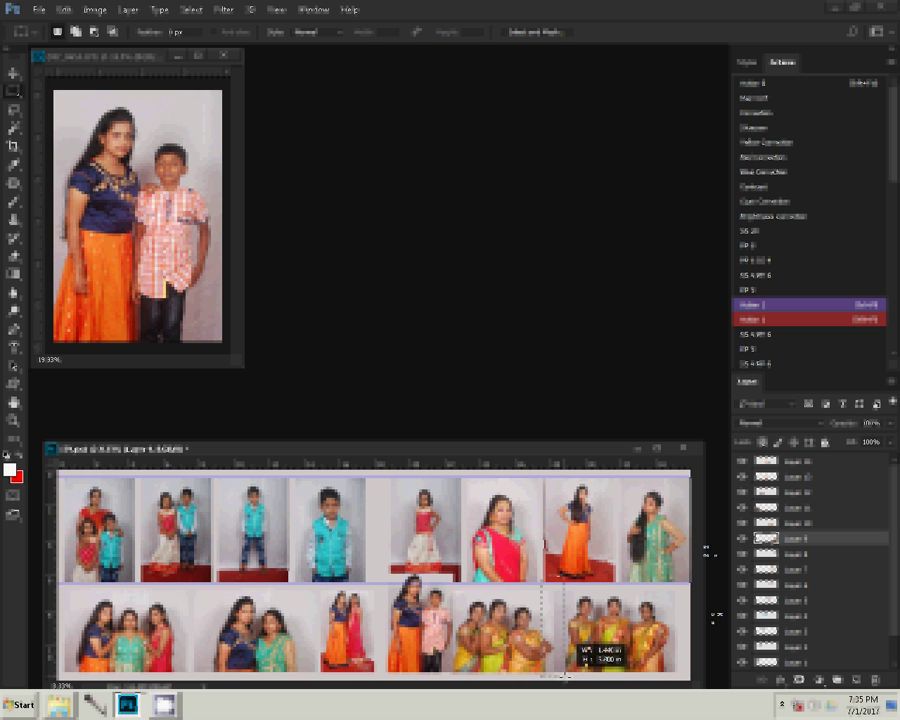
# Shift the yellow group photos right and start narrowing the woman-and-boy photo to fit its gap
pyautogui.moveTo(565, 677); pyautogui.dragTo(690, 630)
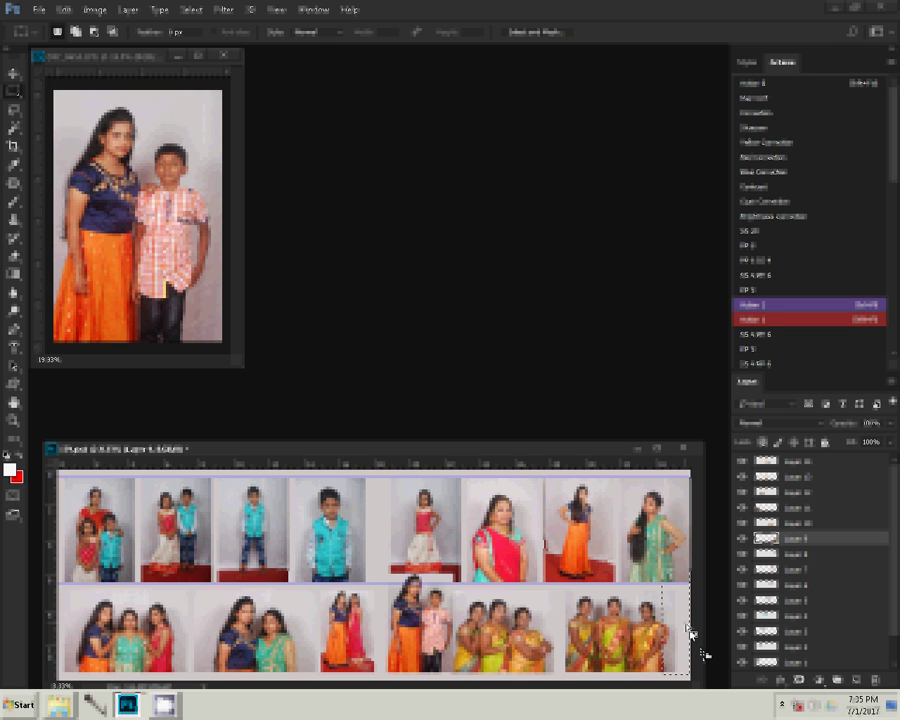
pyautogui.moveTo(690, 633); pyautogui.dragTo(690, 633)
pyautogui.press('v')
pyautogui.click(518, 636)
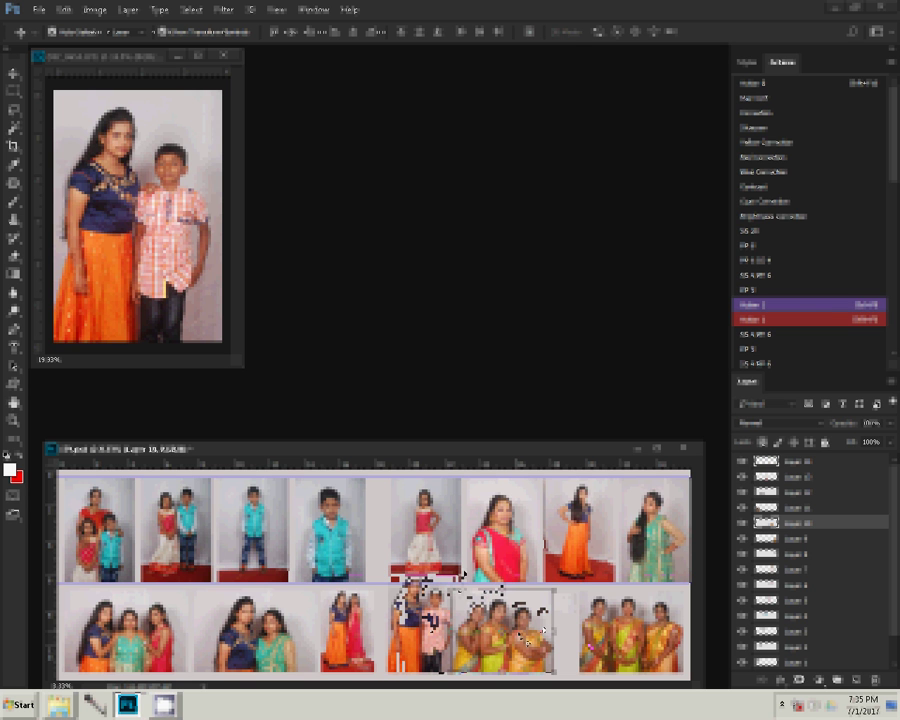
pyautogui.click(464, 662)
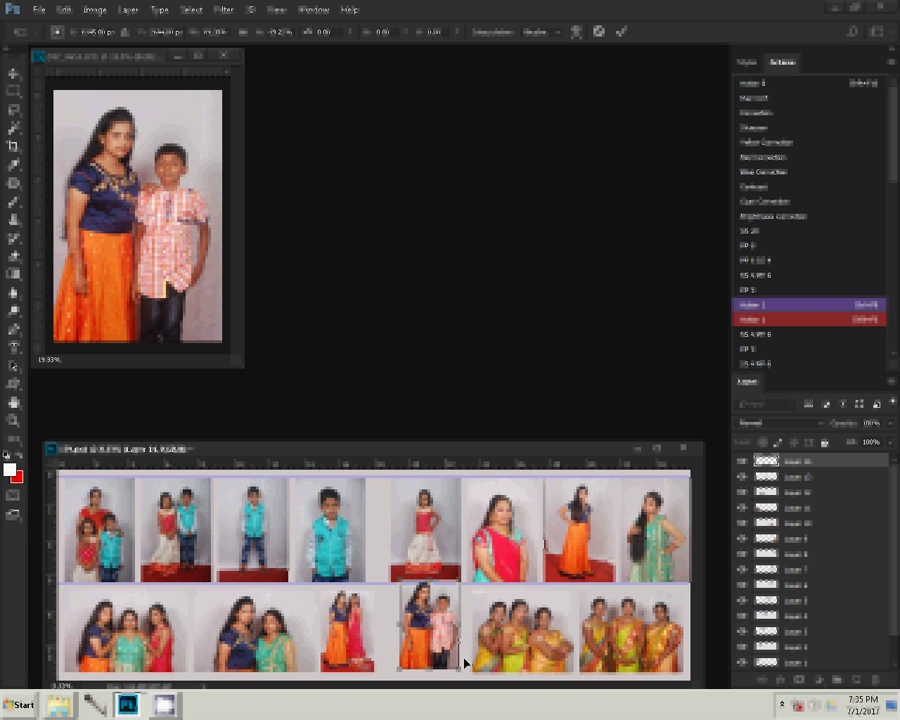
pyautogui.moveTo(464, 662); pyautogui.dragTo(465, 662)
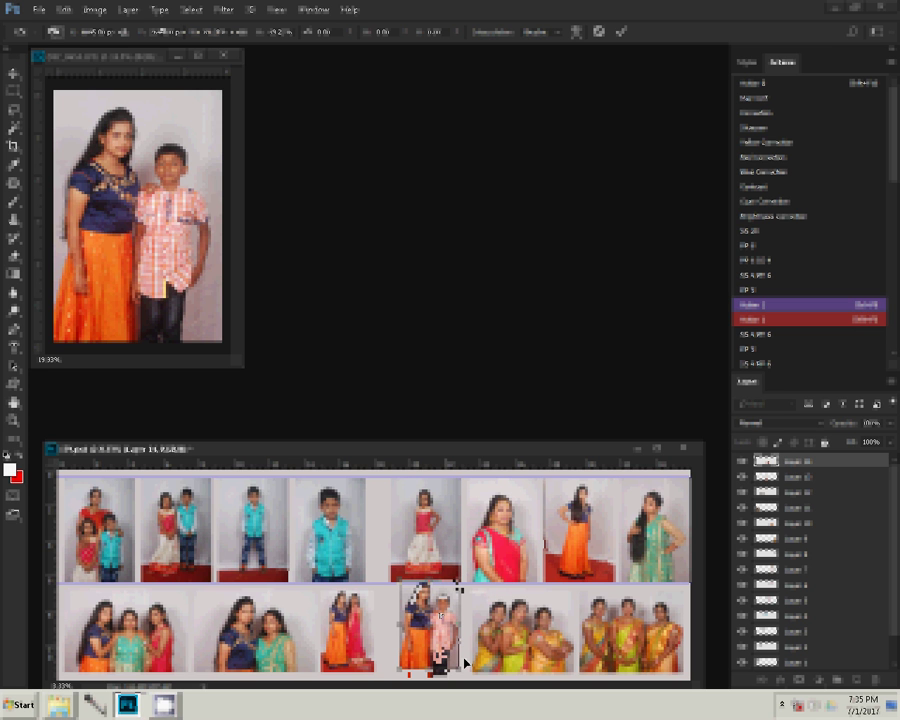
# Commit the woman-and-boy photo's resize, select a top-row photo layer, and close DSC_0653.JPG unsaved
pyautogui.press('Return')
pyautogui.rightClick(400, 522)
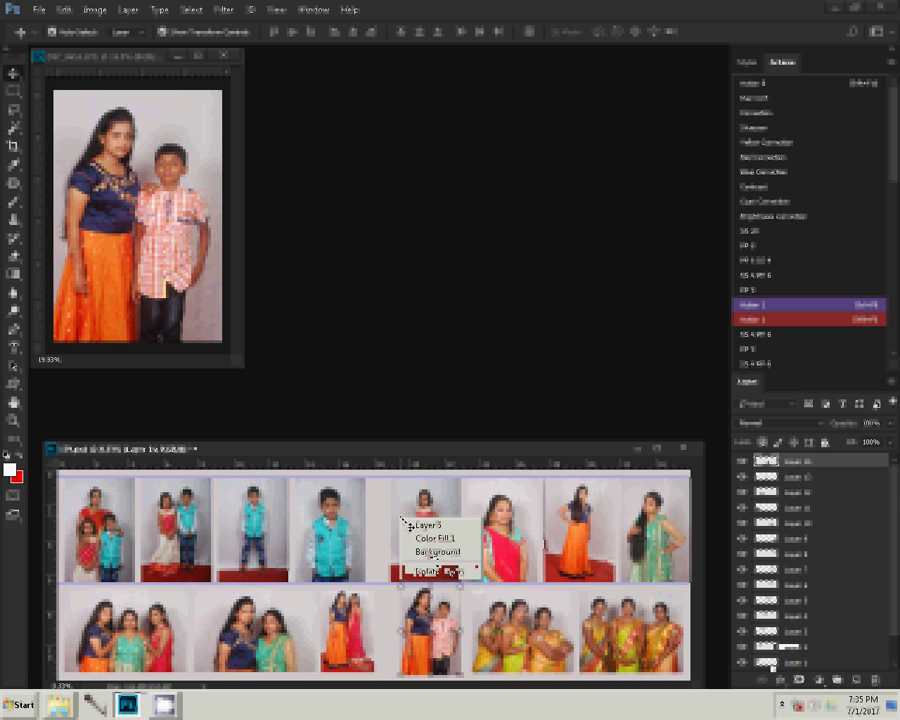
pyautogui.click(431, 557)
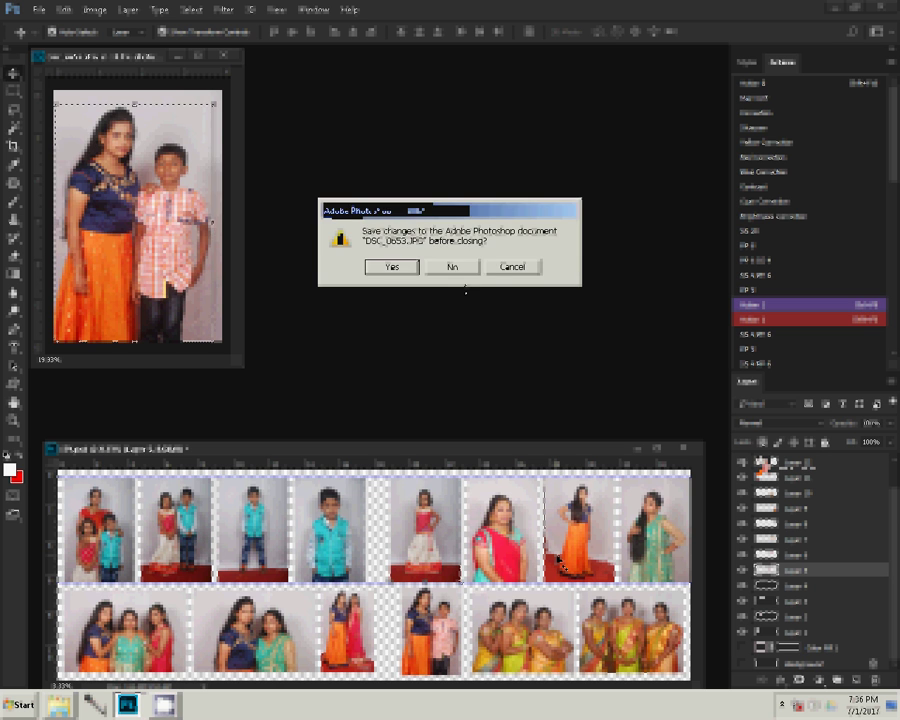
pyautogui.press('n')
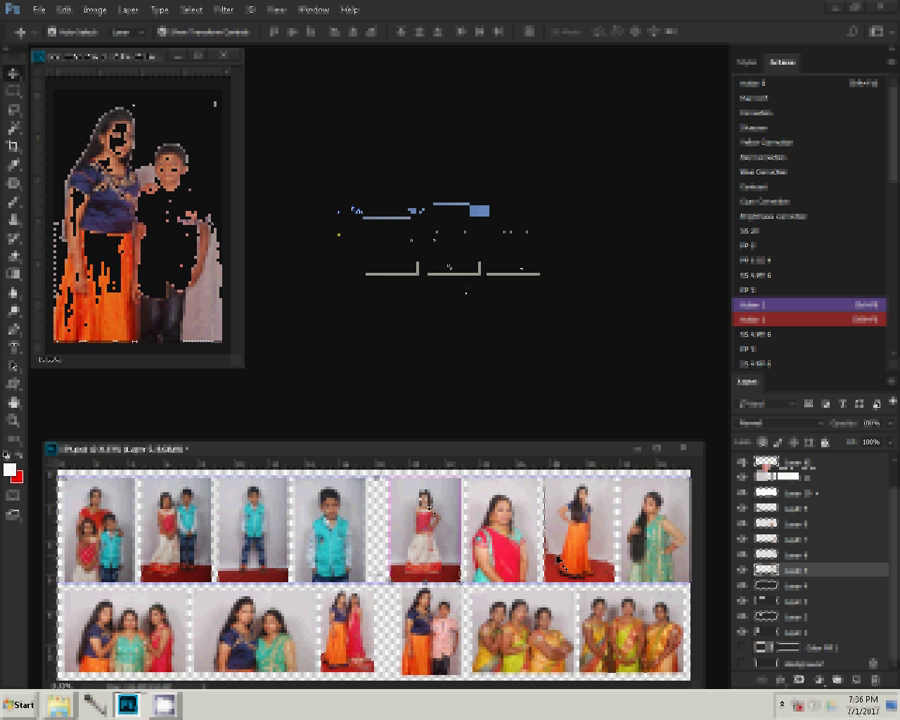
# Add a gradient Stroke layer style to the photos, then select the Color Fill 1 layer
pyautogui.click(779, 680)
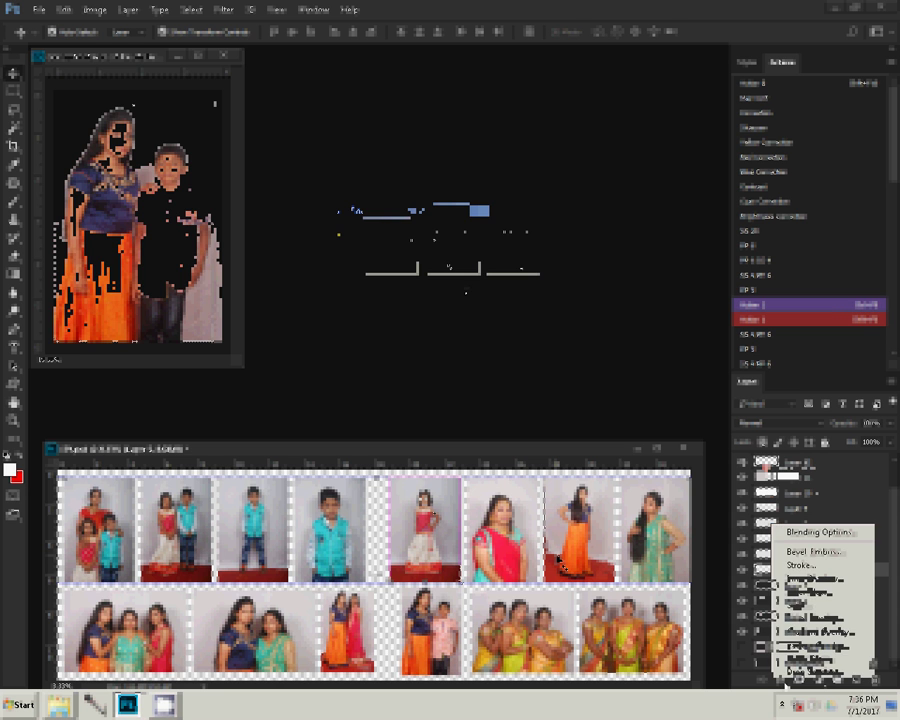
pyautogui.click(797, 566)
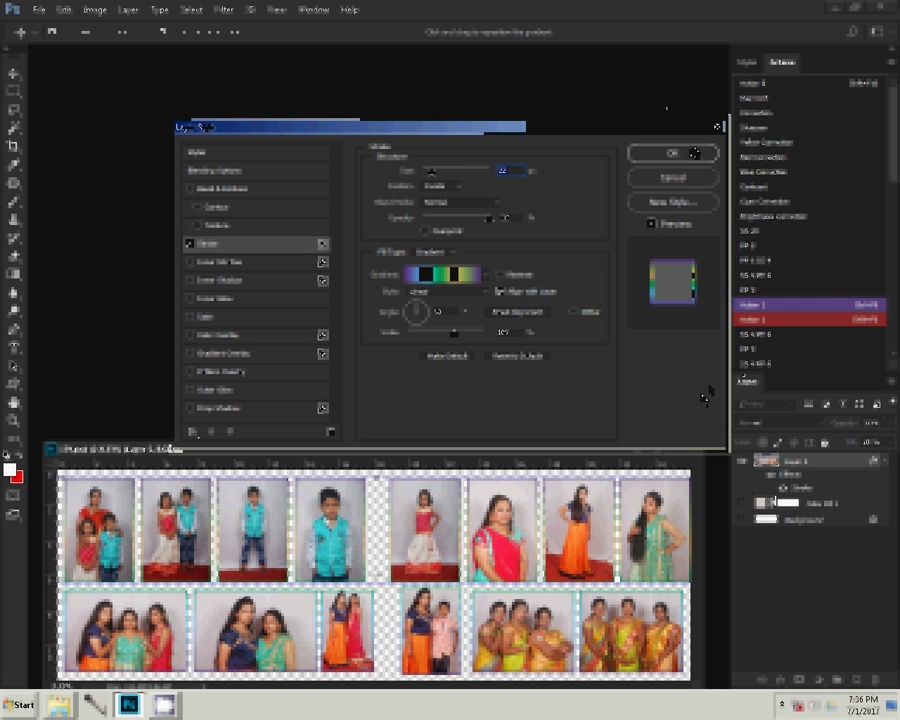
pyautogui.click(749, 506)
# Set Color Fill 1 to green and make the green background layer visible
pyautogui.doubleClick(760, 505)
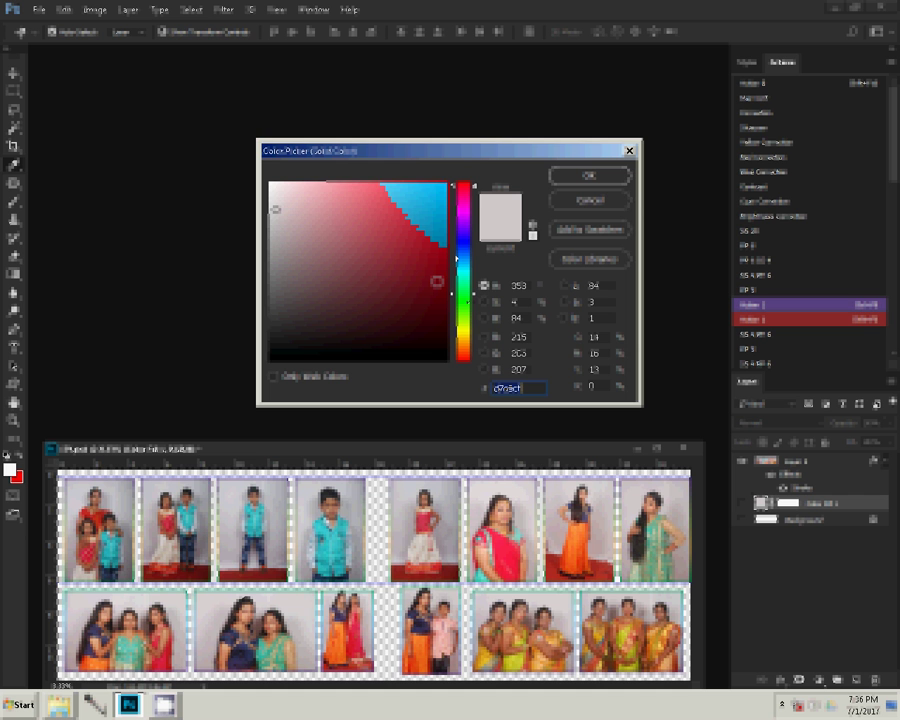
pyautogui.click(590, 176)
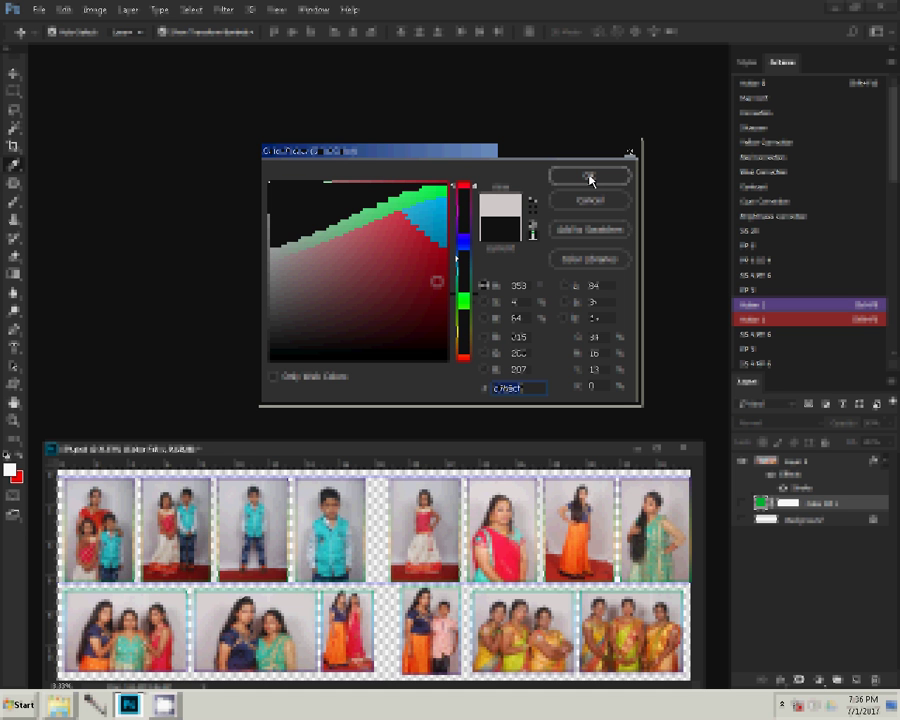
pyautogui.click(743, 503)
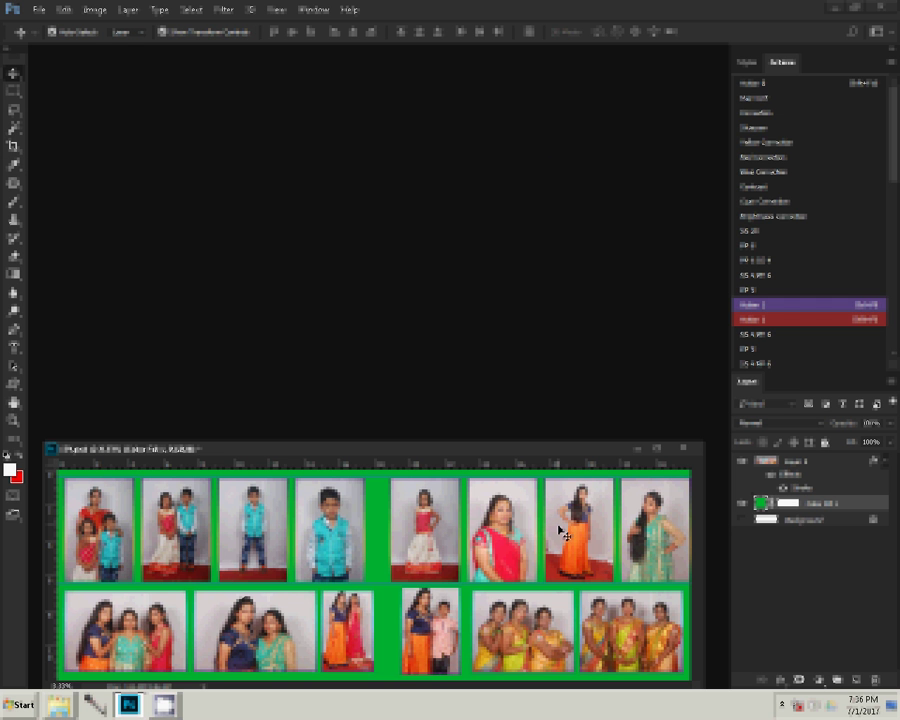
pyautogui.click(38, 10)
# Save the print strip as 180 in Photoshop PSD format in the k 1 folder
pyautogui.click(70, 165)
pyautogui.write('1')
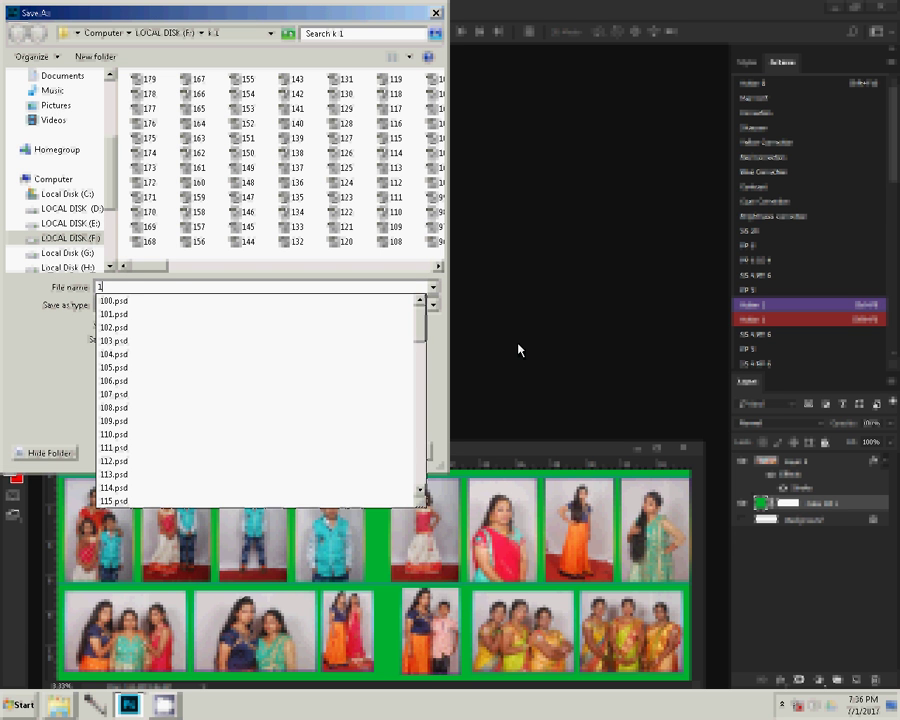
pyautogui.write('80')
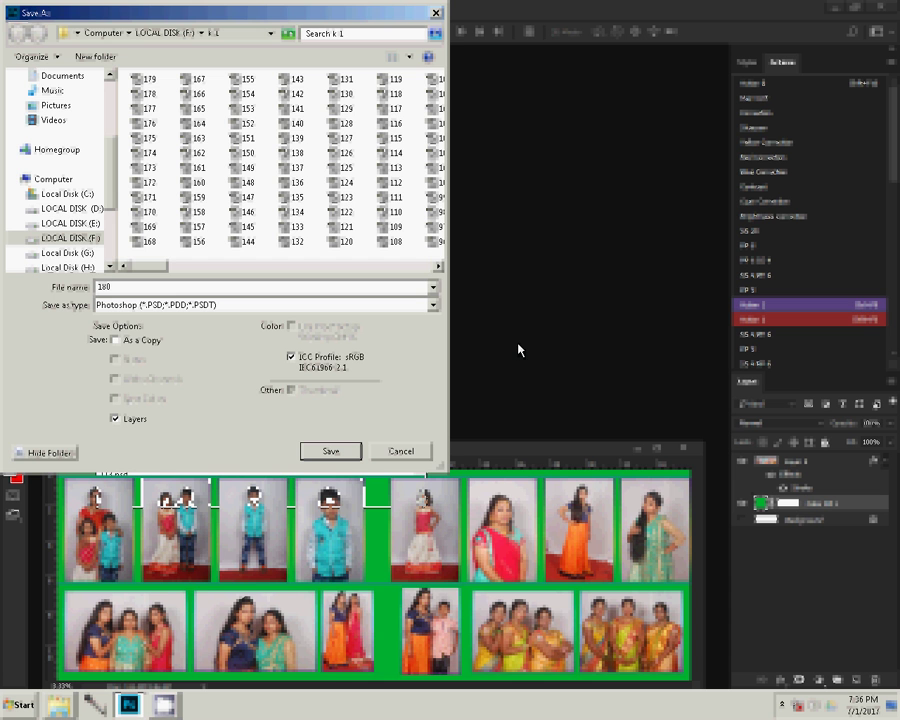
pyautogui.click(320, 451)
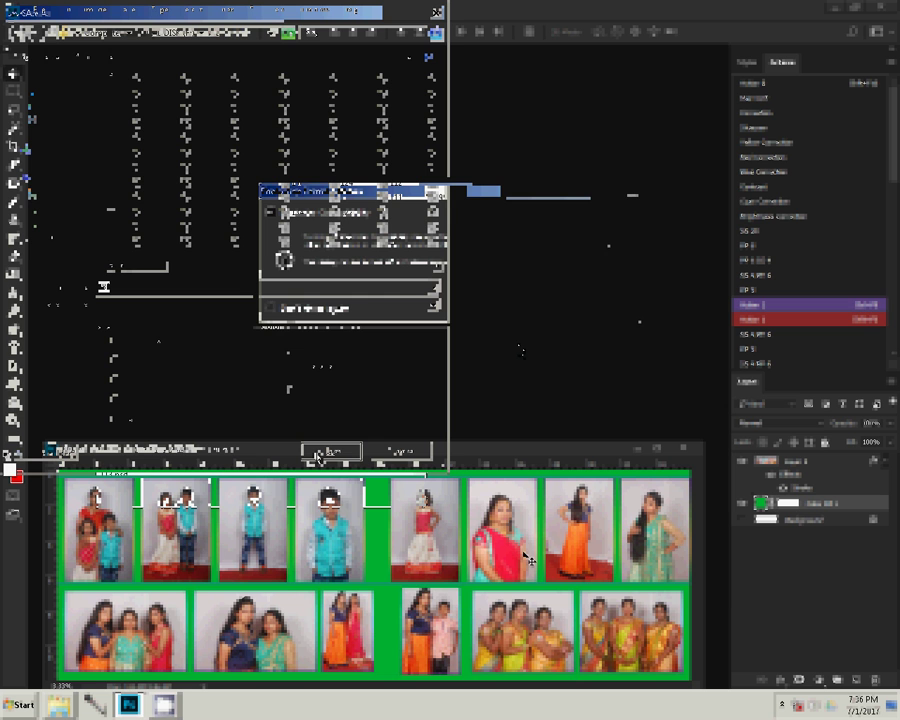
pyautogui.press('Return')
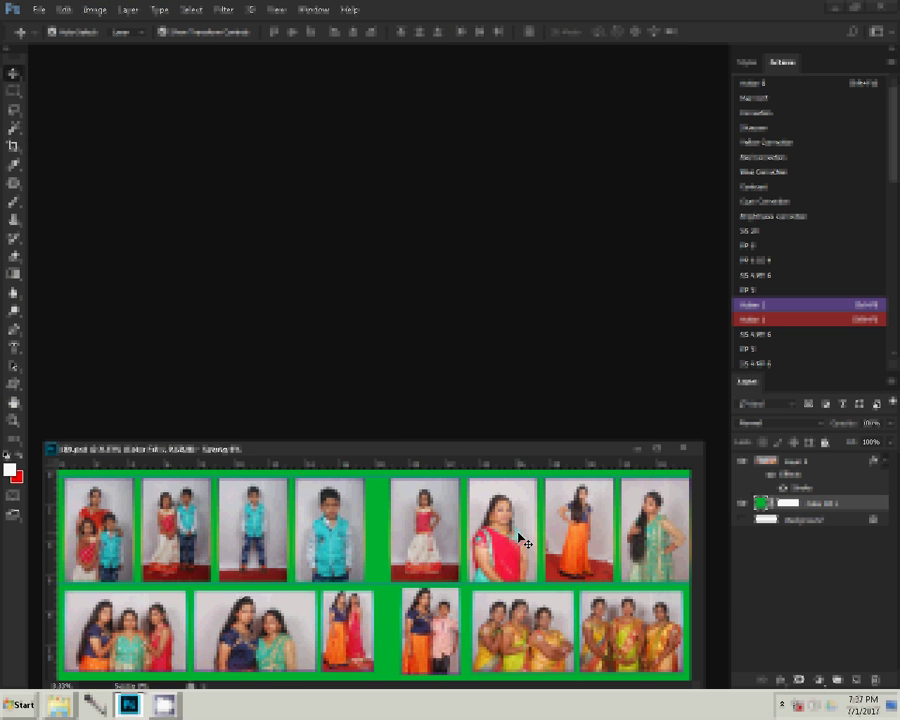